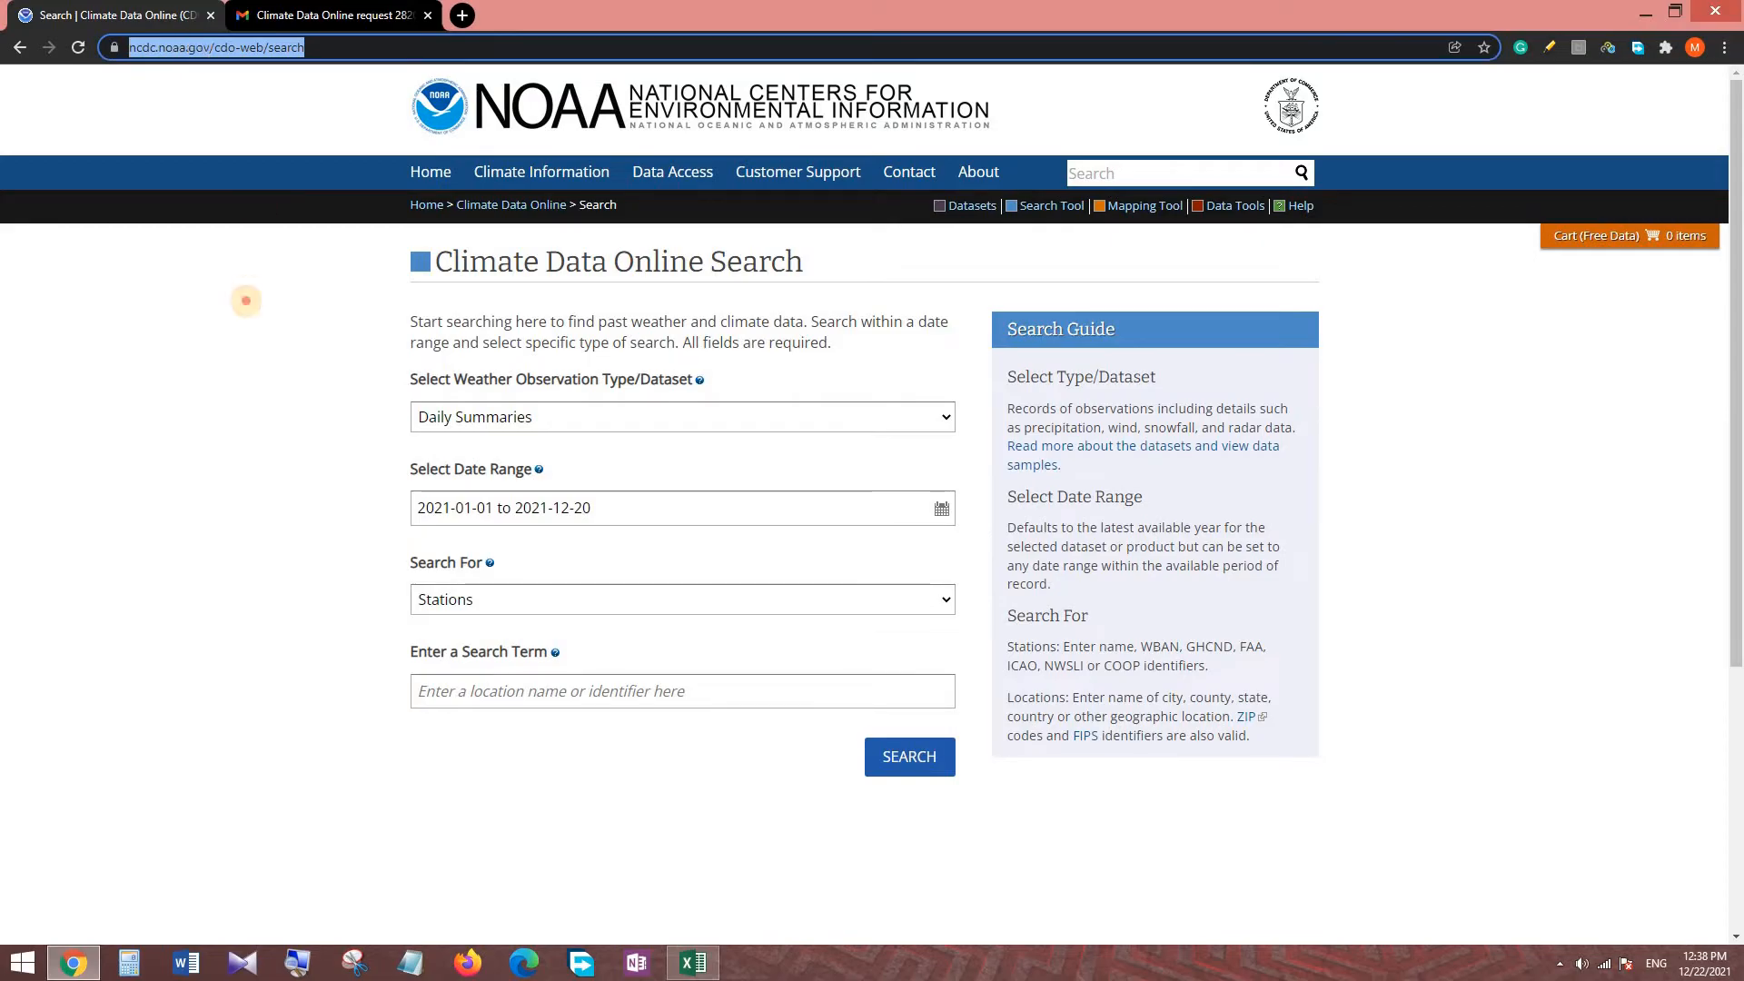
- Choose Daily Summaries as the weather observation type for the climate data search
click(247, 306)
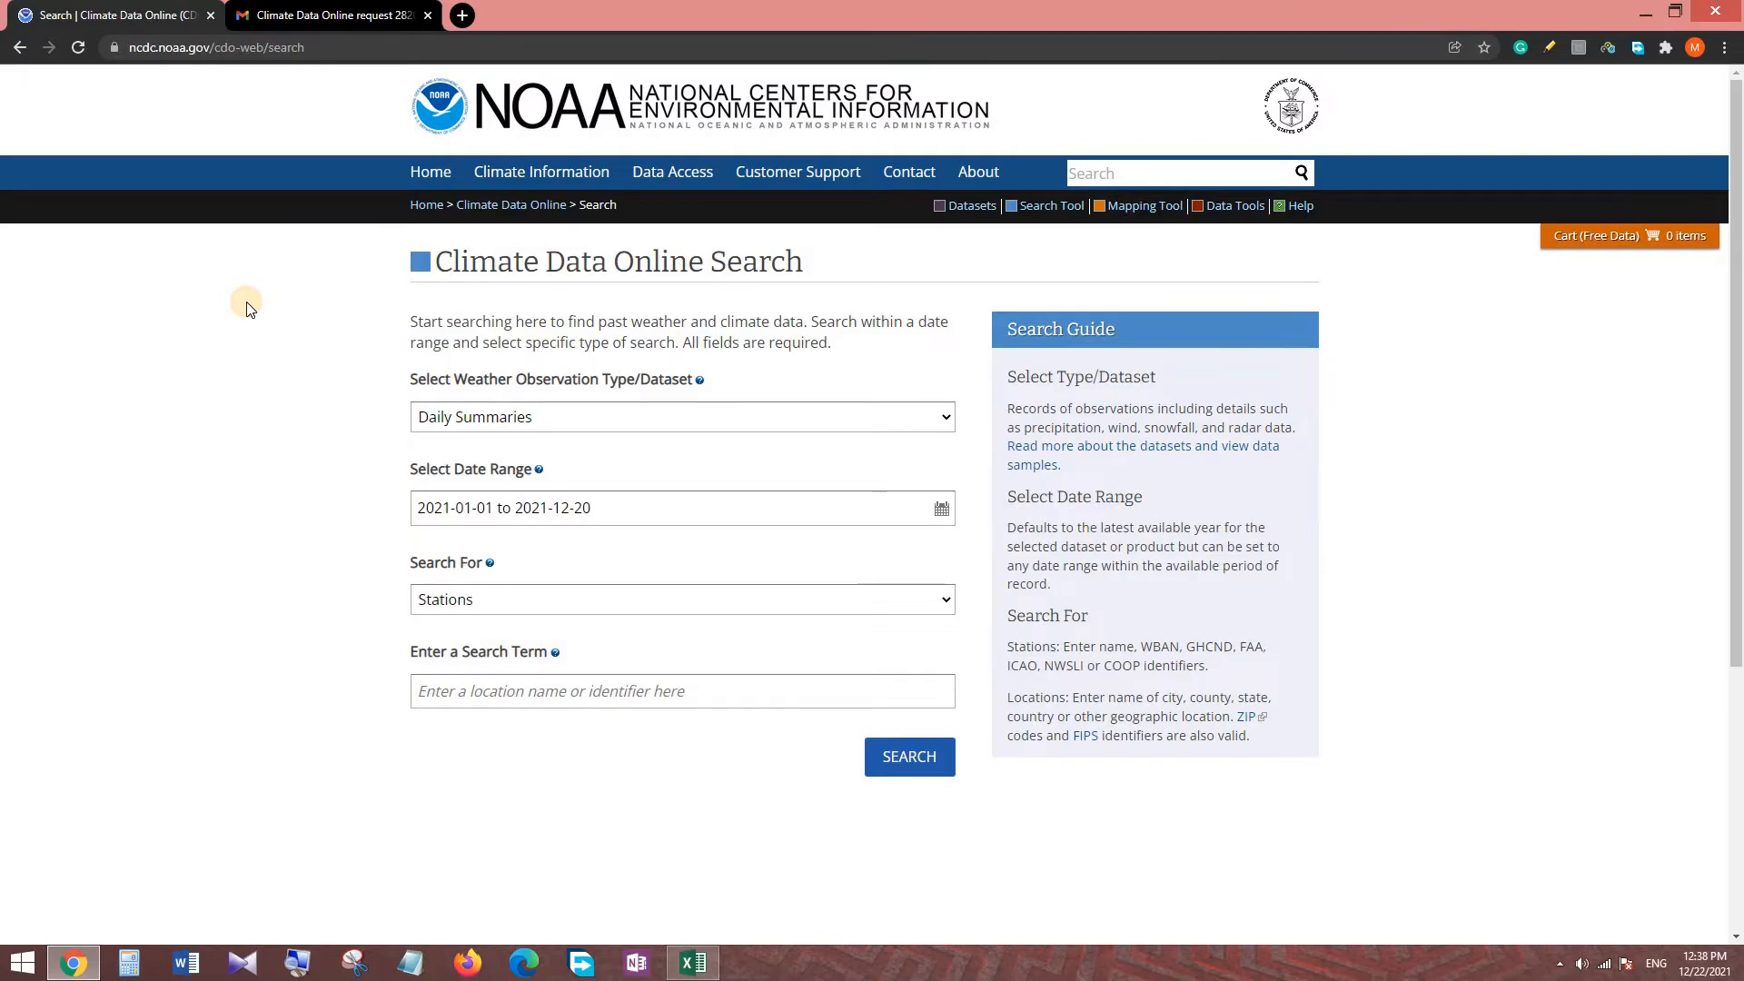
click(471, 420)
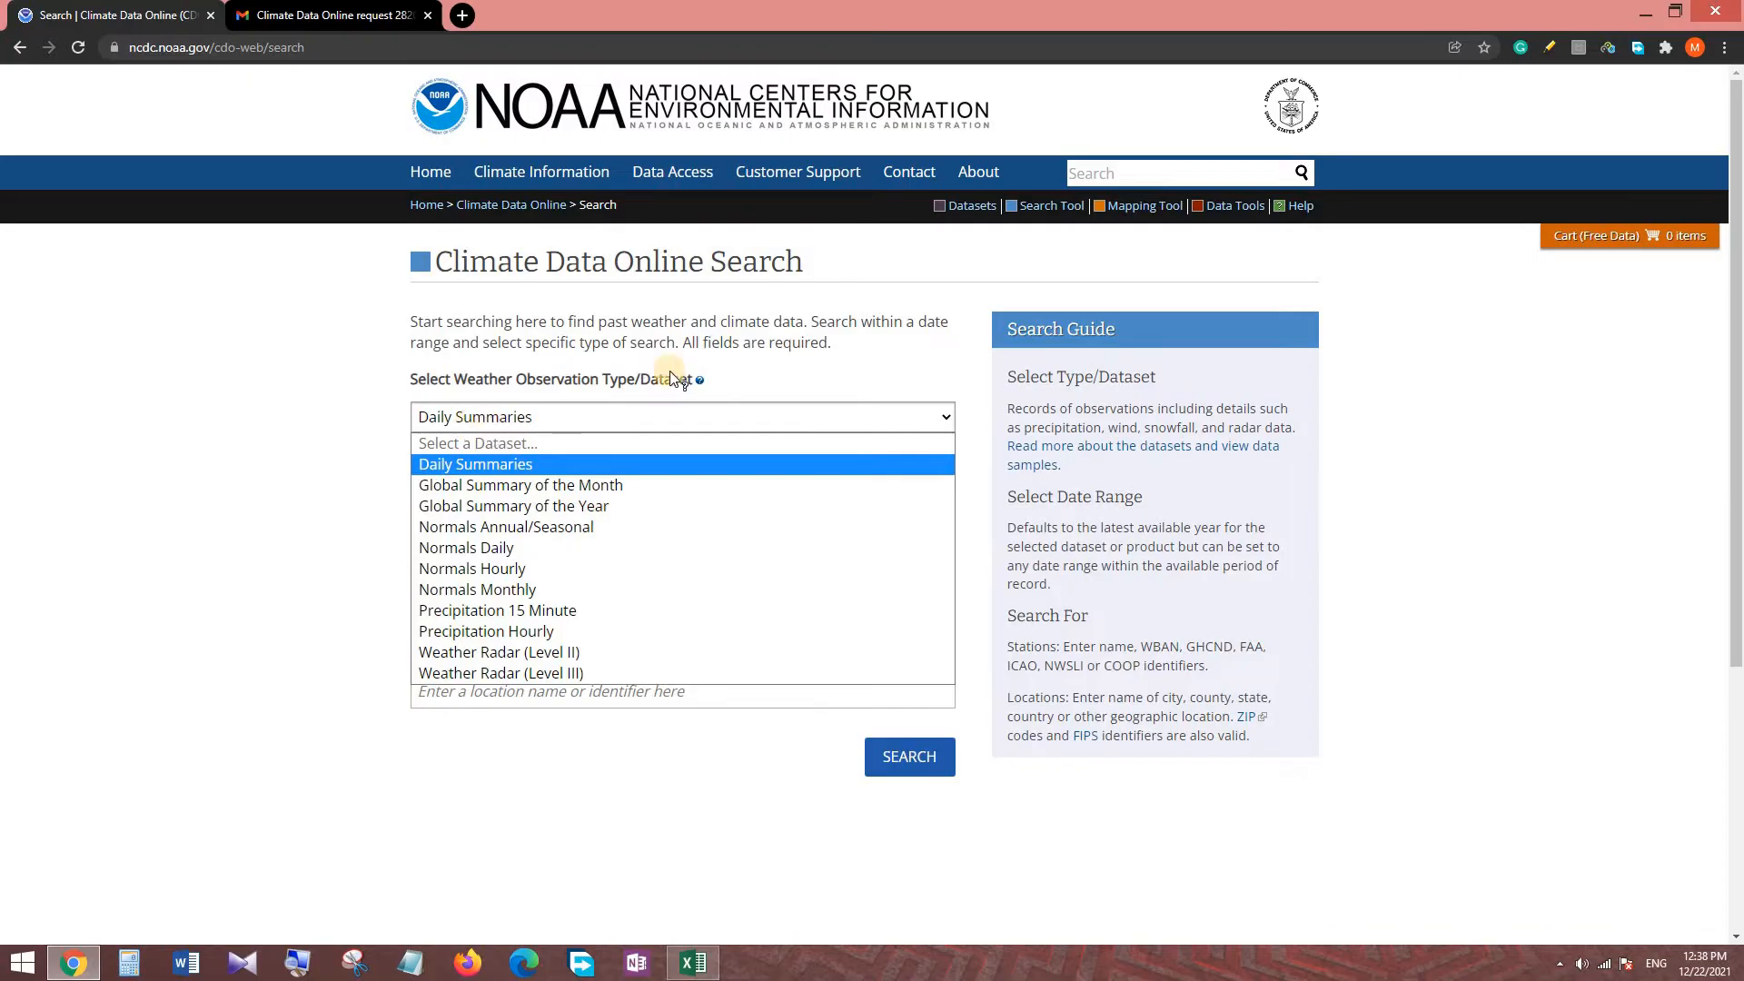
click(766, 470)
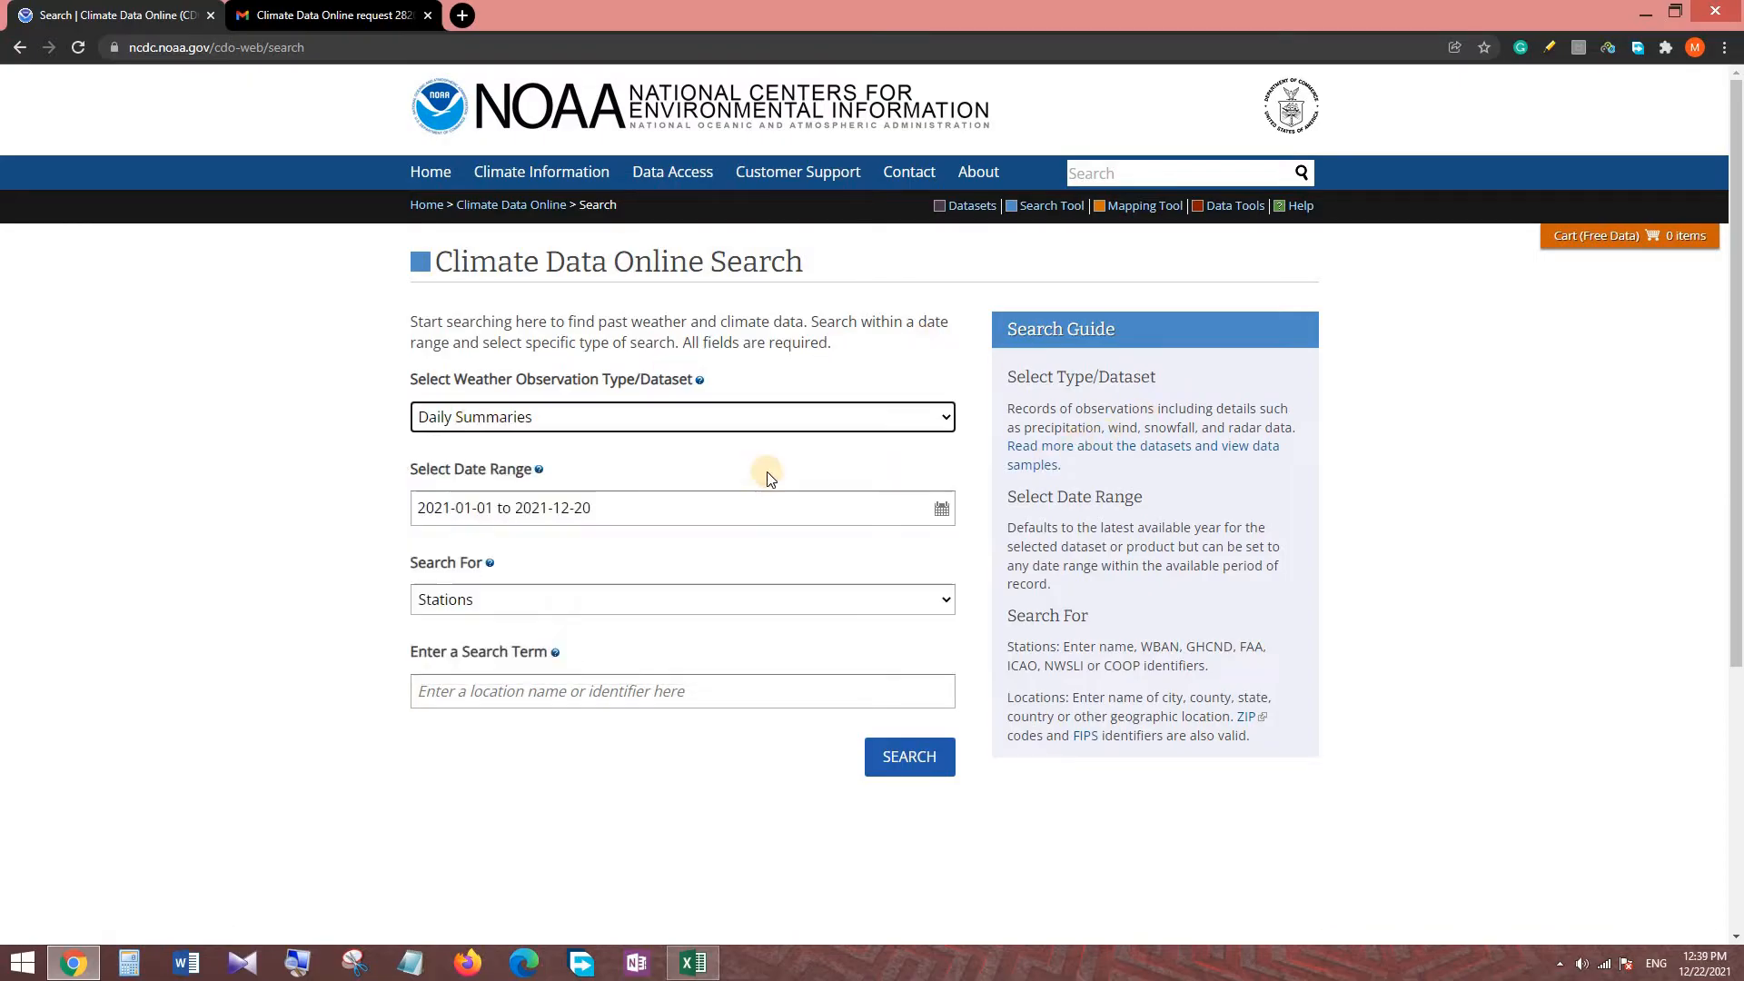
- Set the search date range from 2021-01-01 to 2021-12-20 and apply it
click(766, 507)
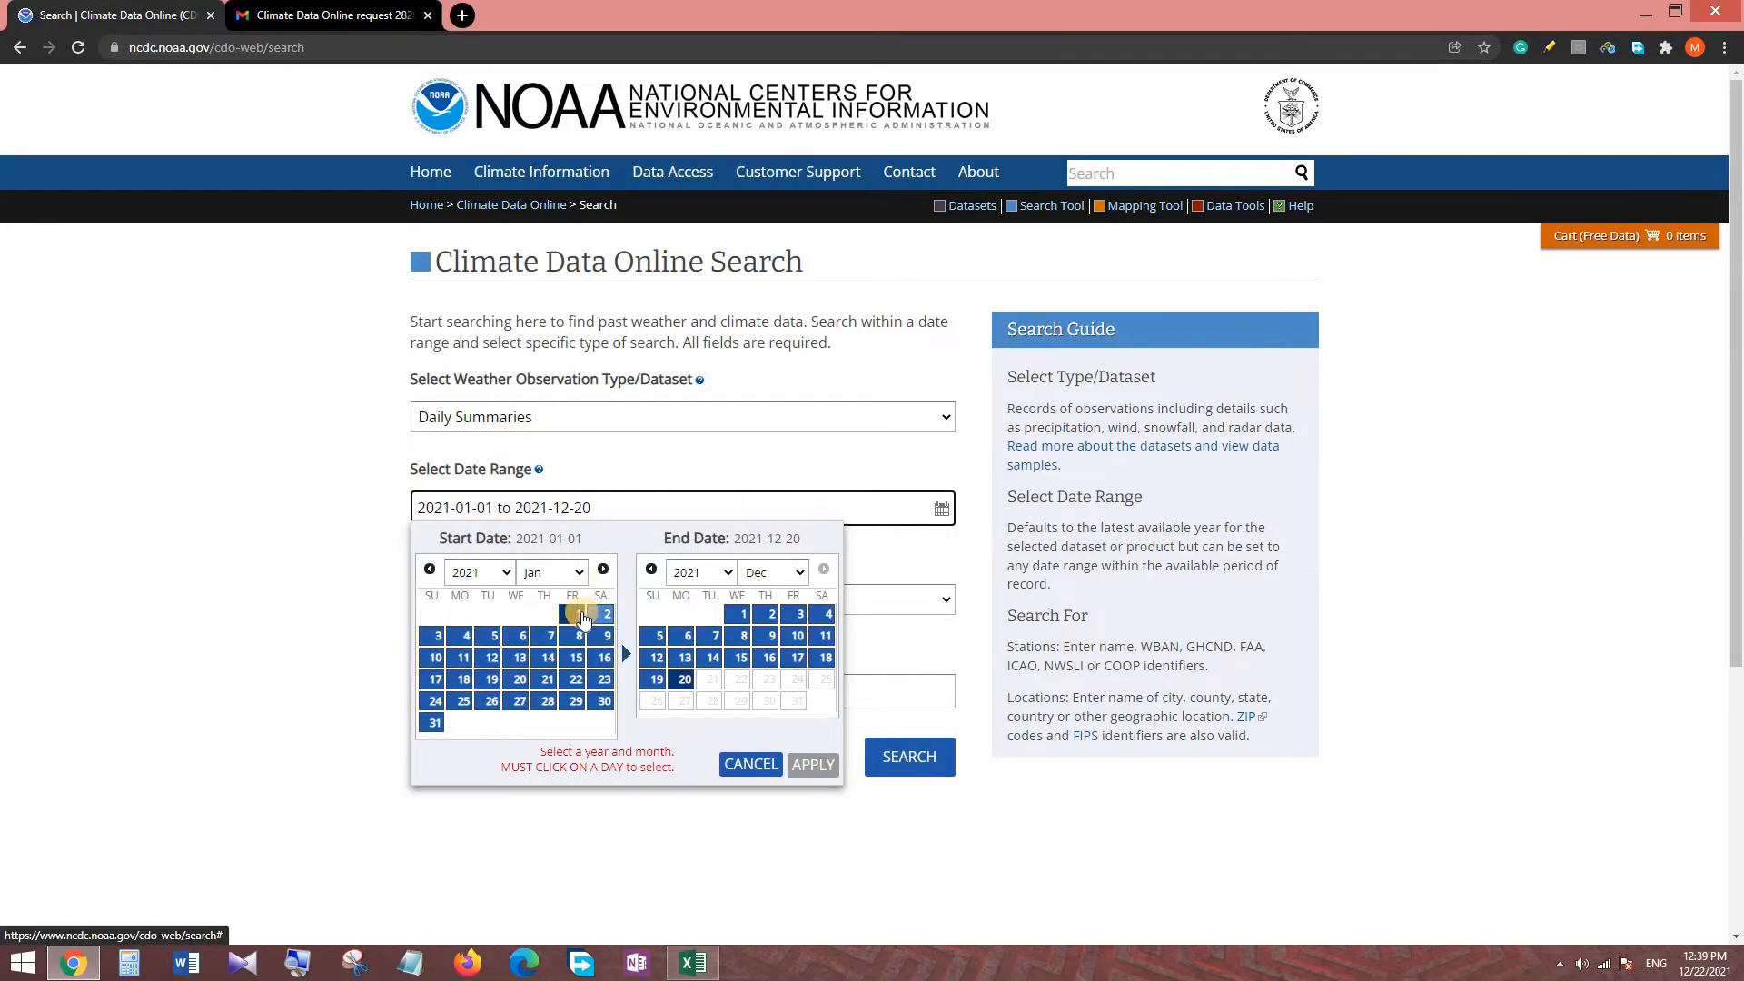
click(579, 615)
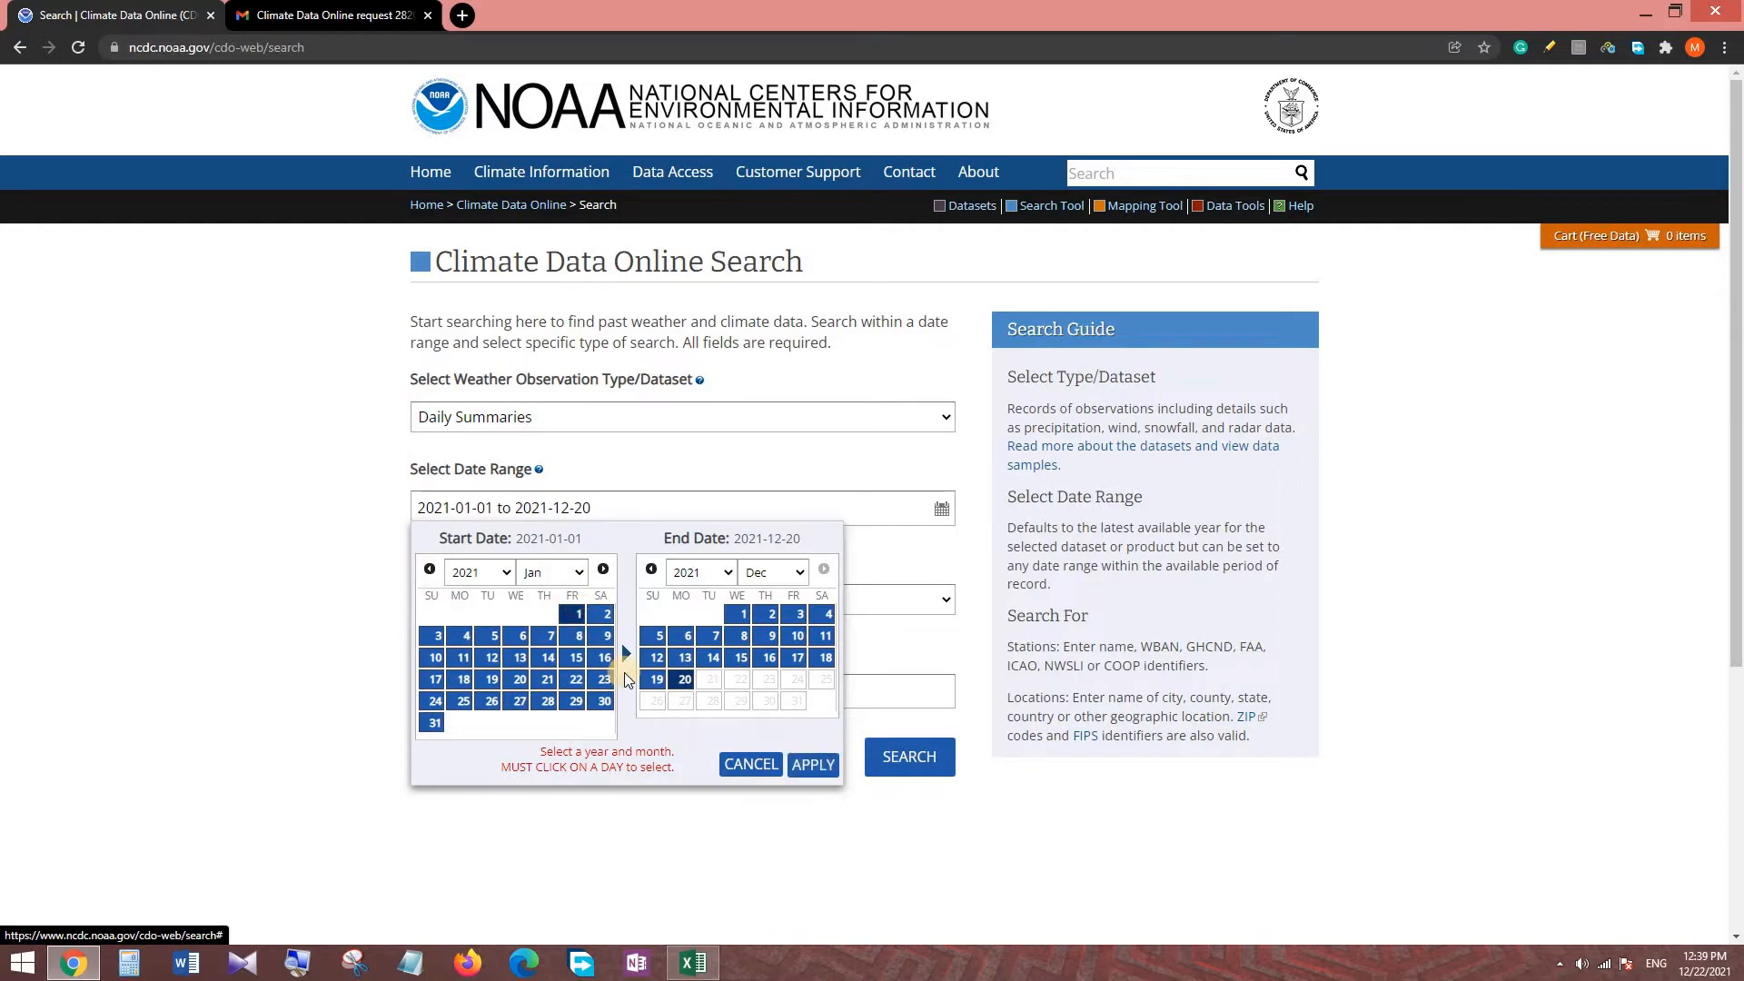
click(677, 681)
click(809, 771)
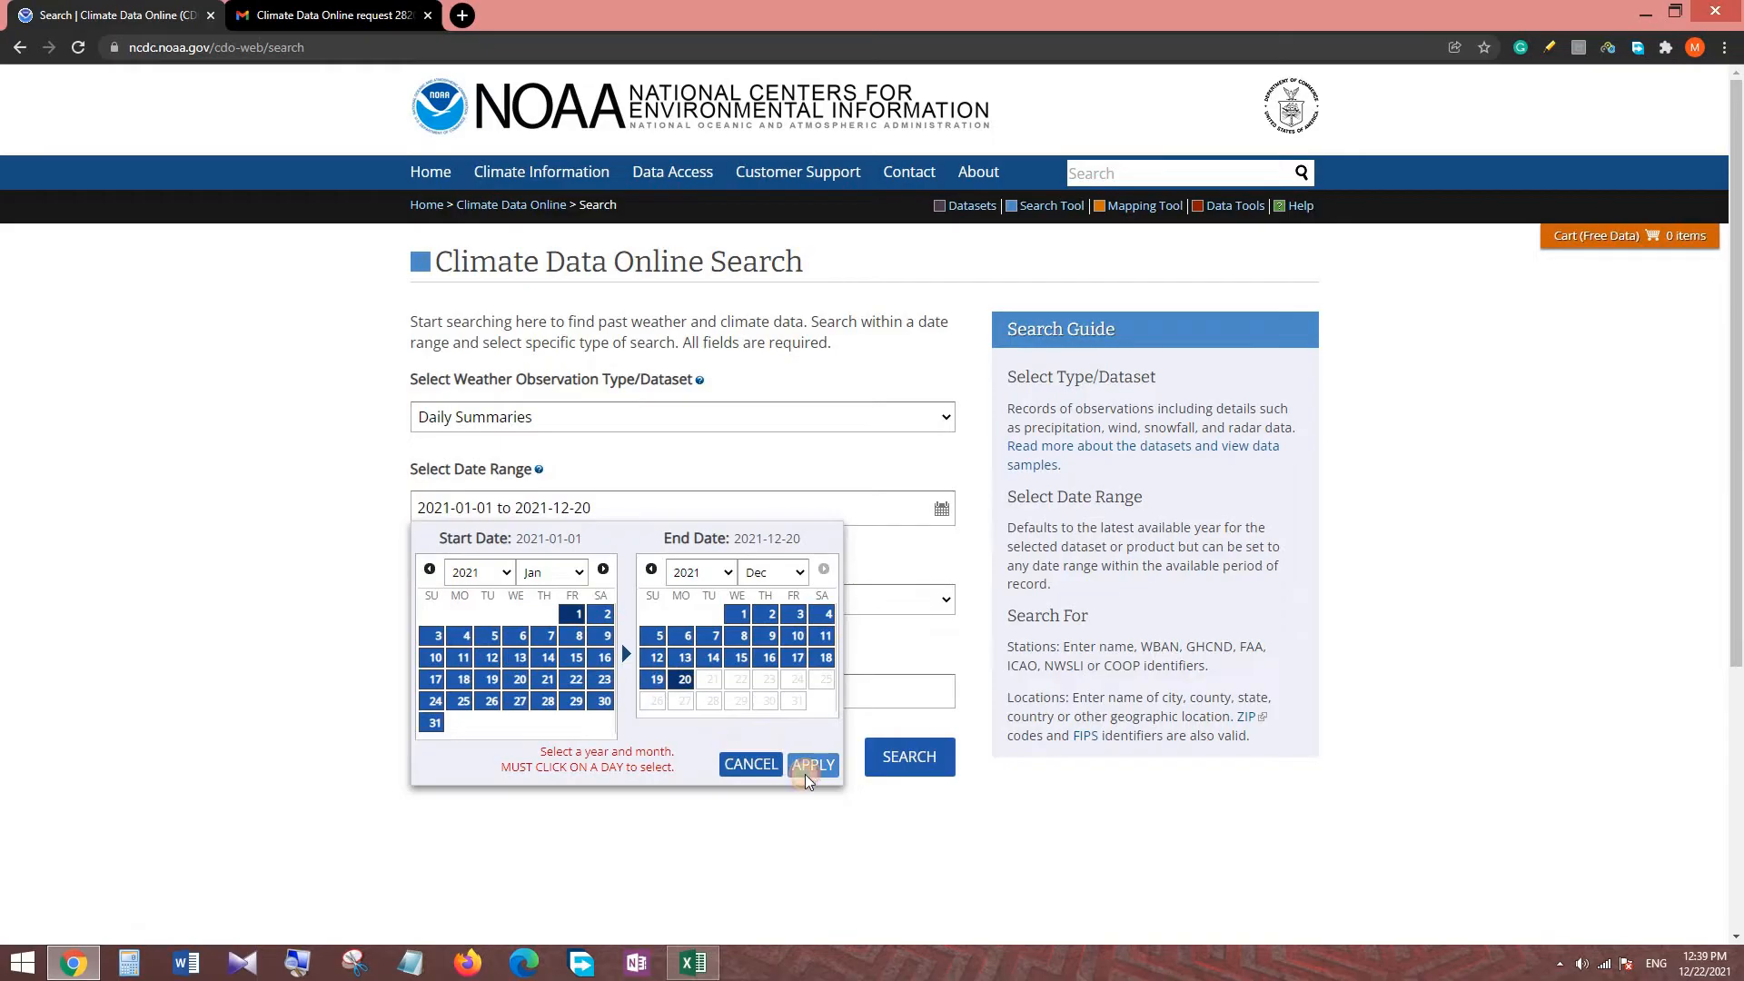
- Set the search to look for Stations and run it with the search term Tehran
click(664, 602)
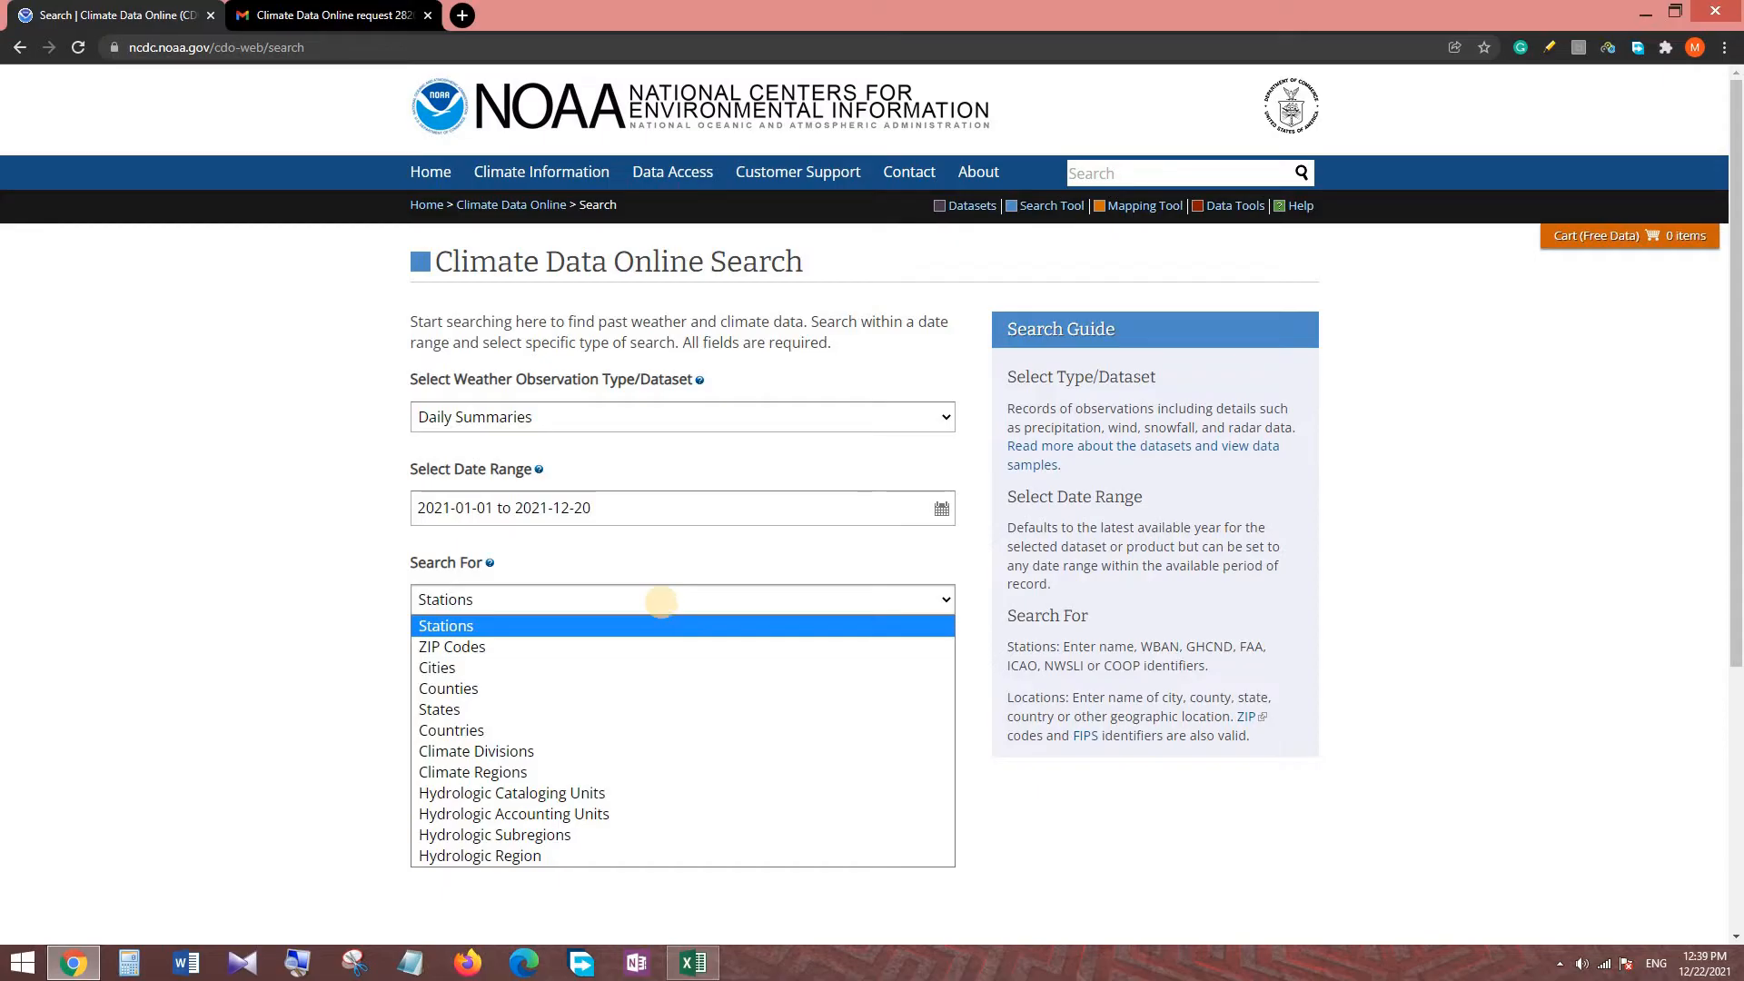
click(670, 626)
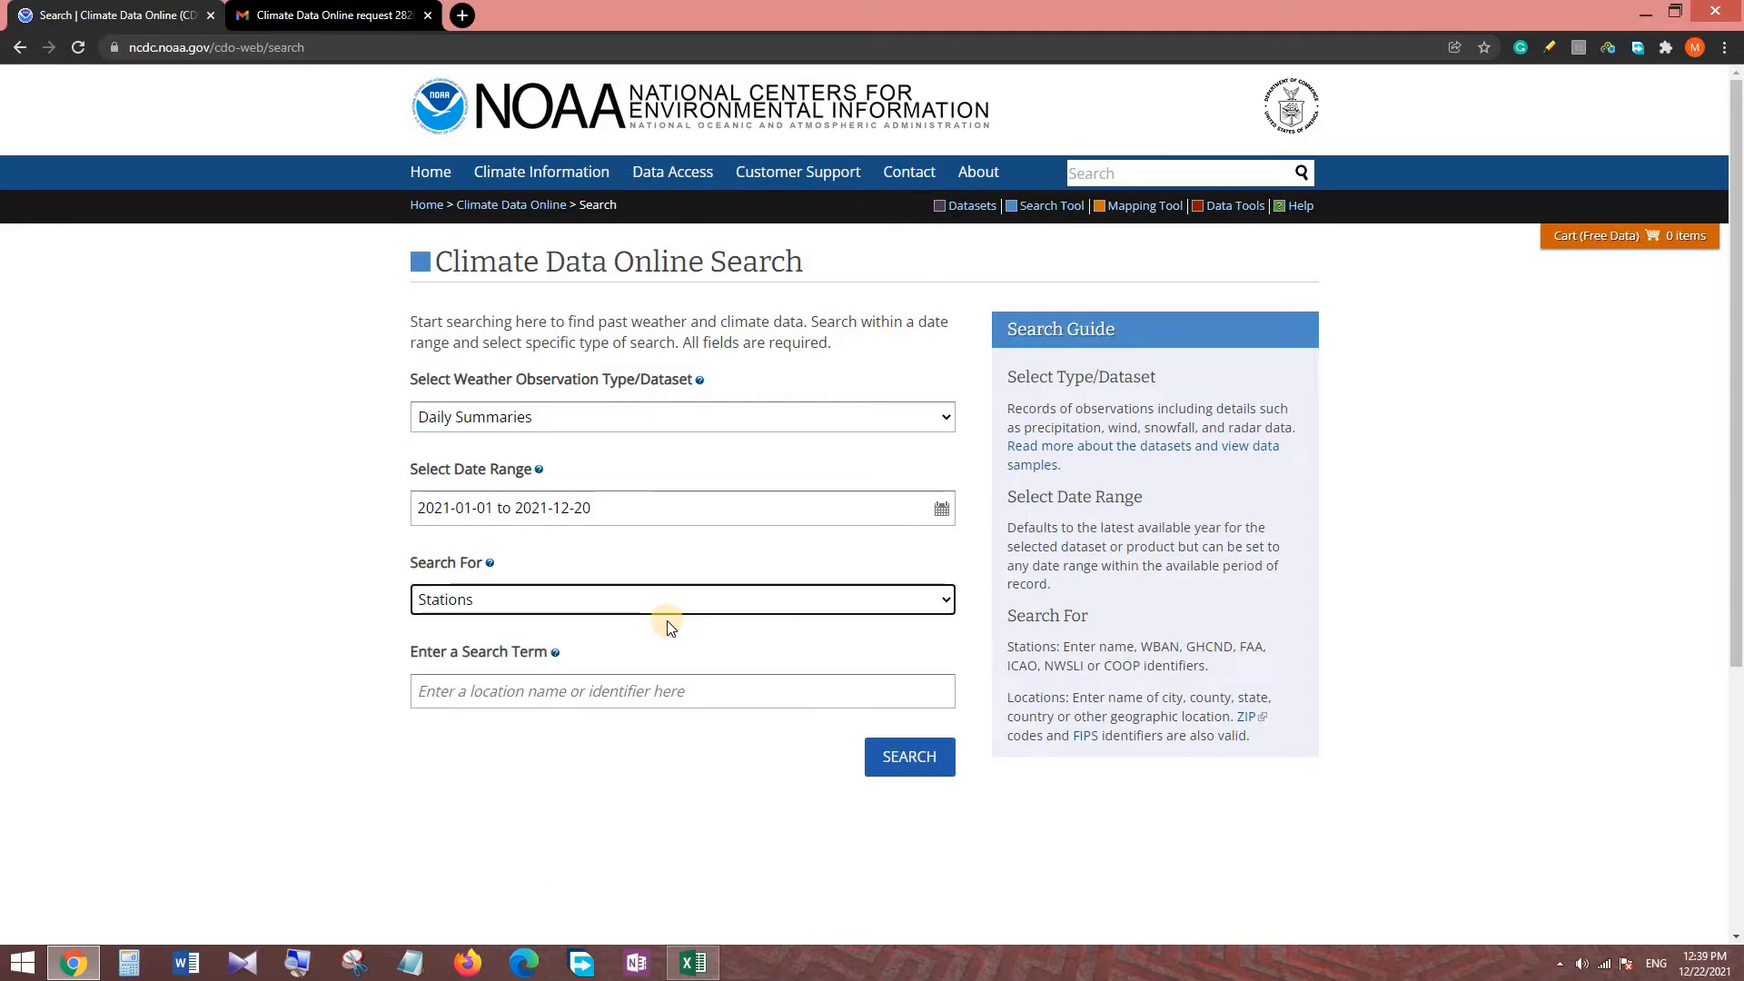
click(665, 690)
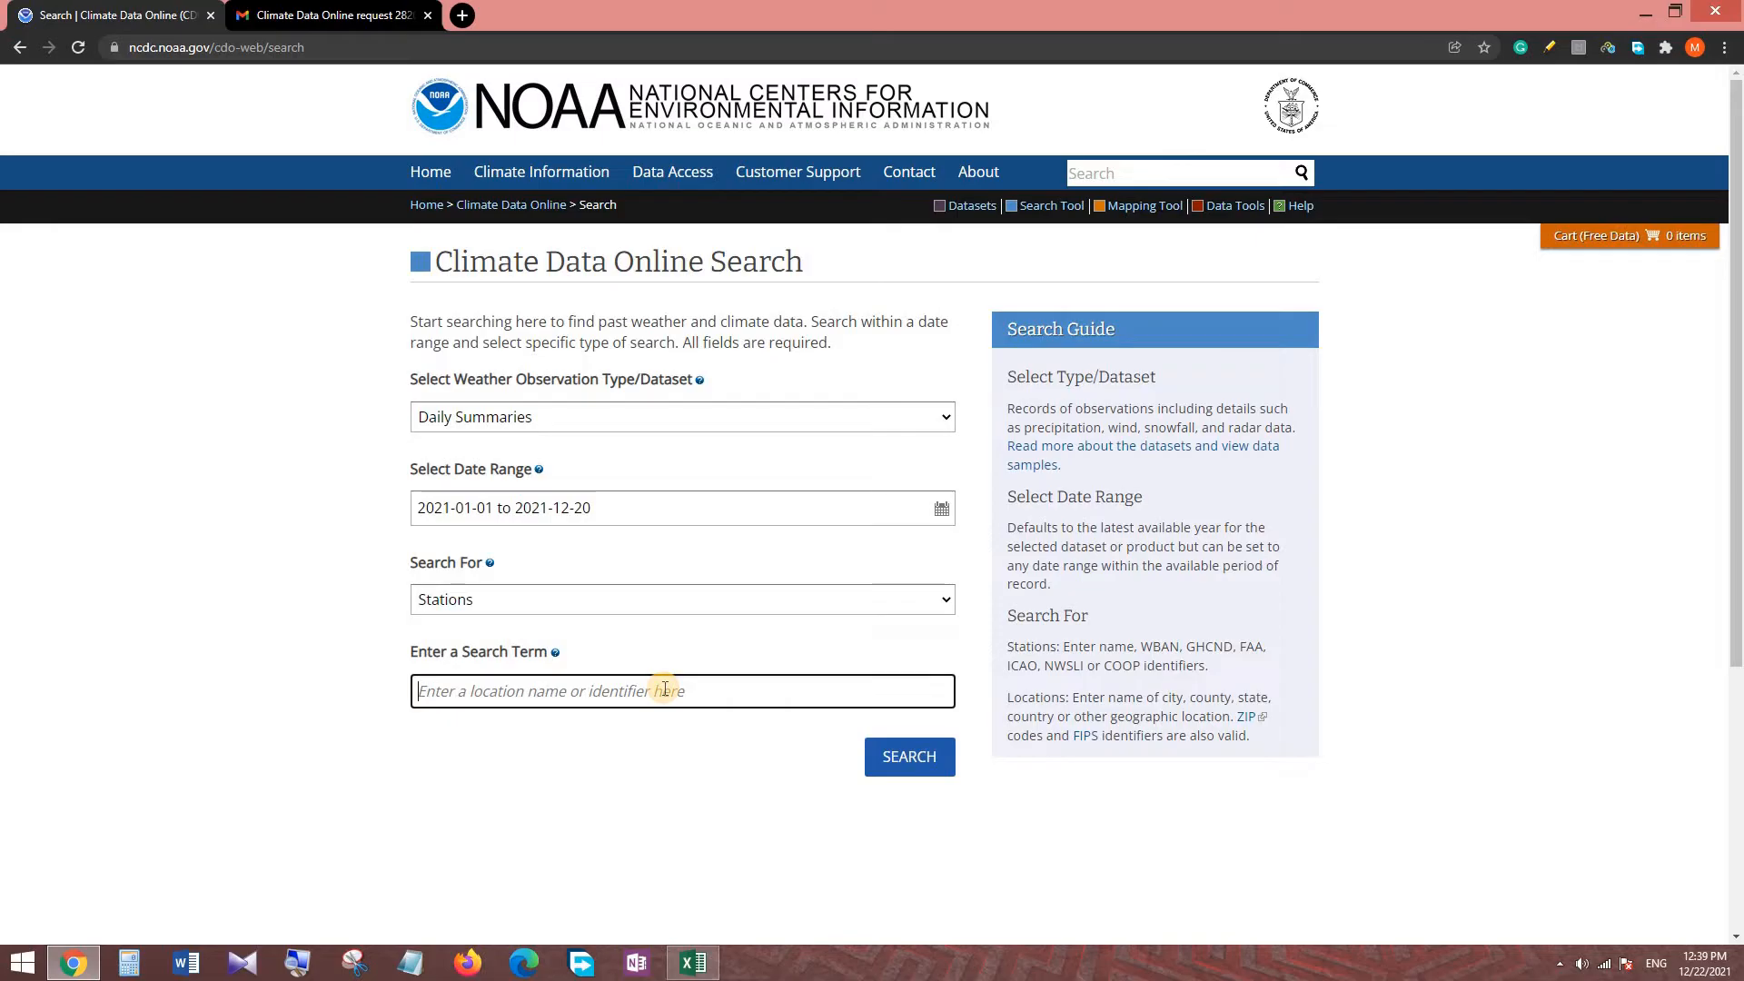
text(Tehran)
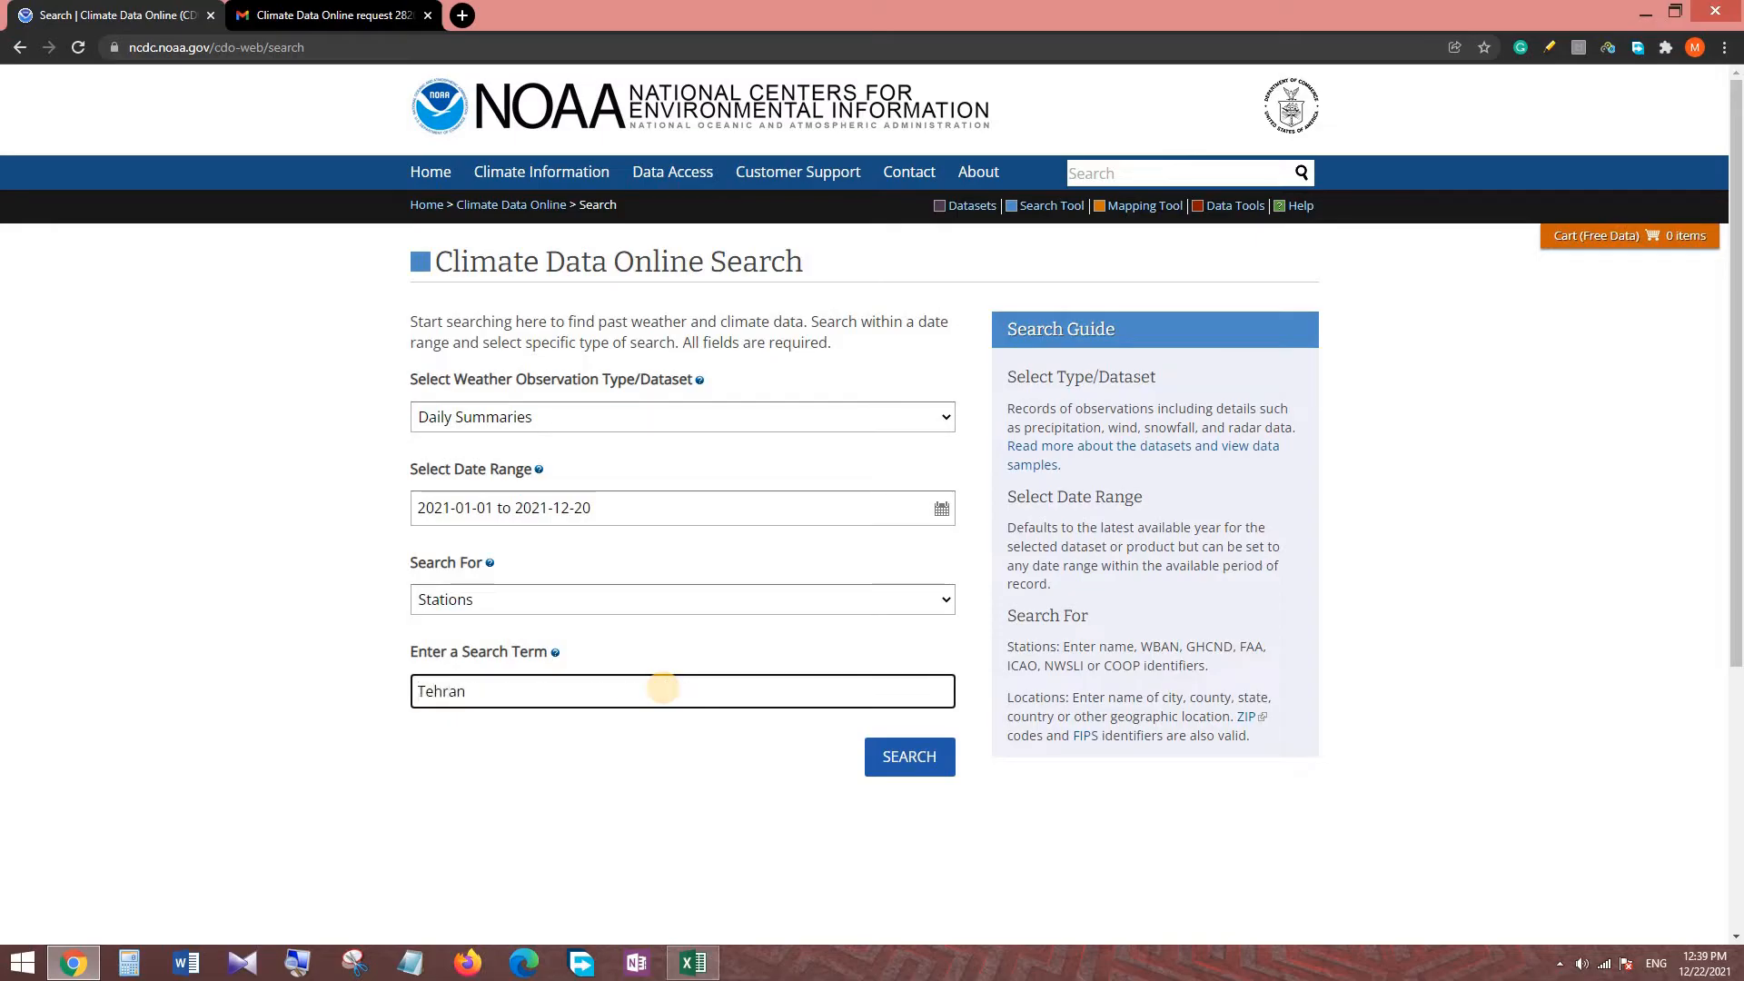
click(935, 770)
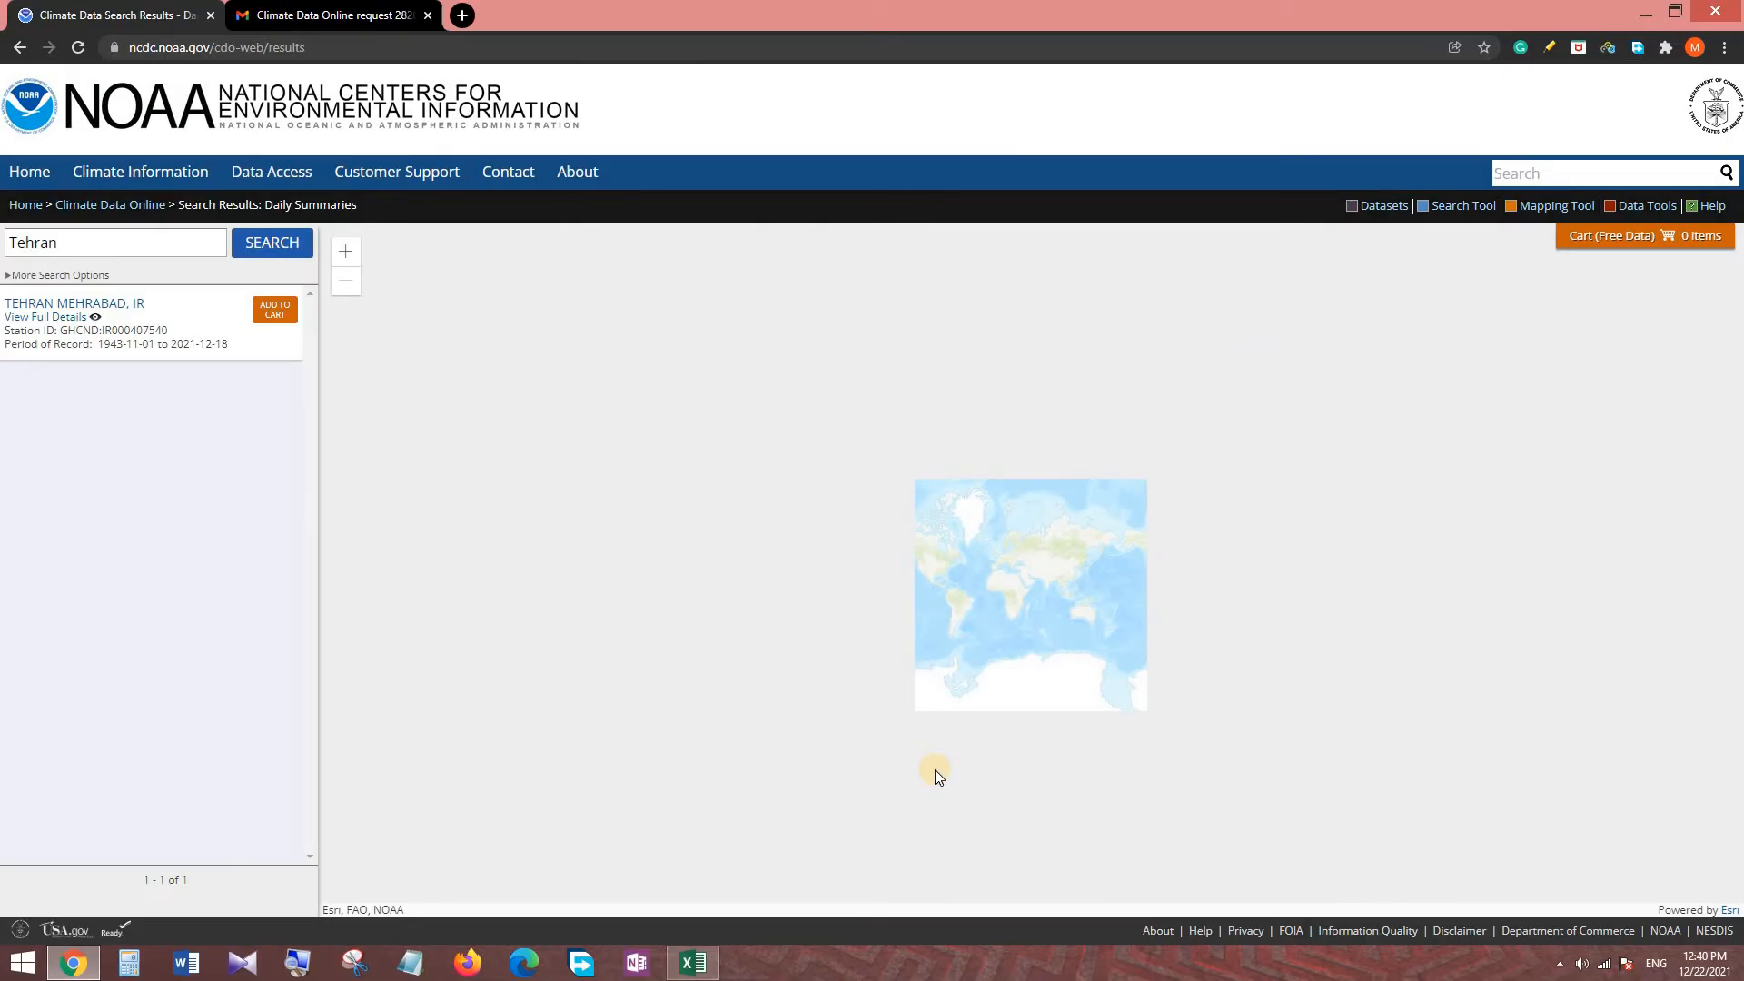
- Open the full details of the TEHRAN MEHRABAD, IR station and add its data to the cart
click(96, 315)
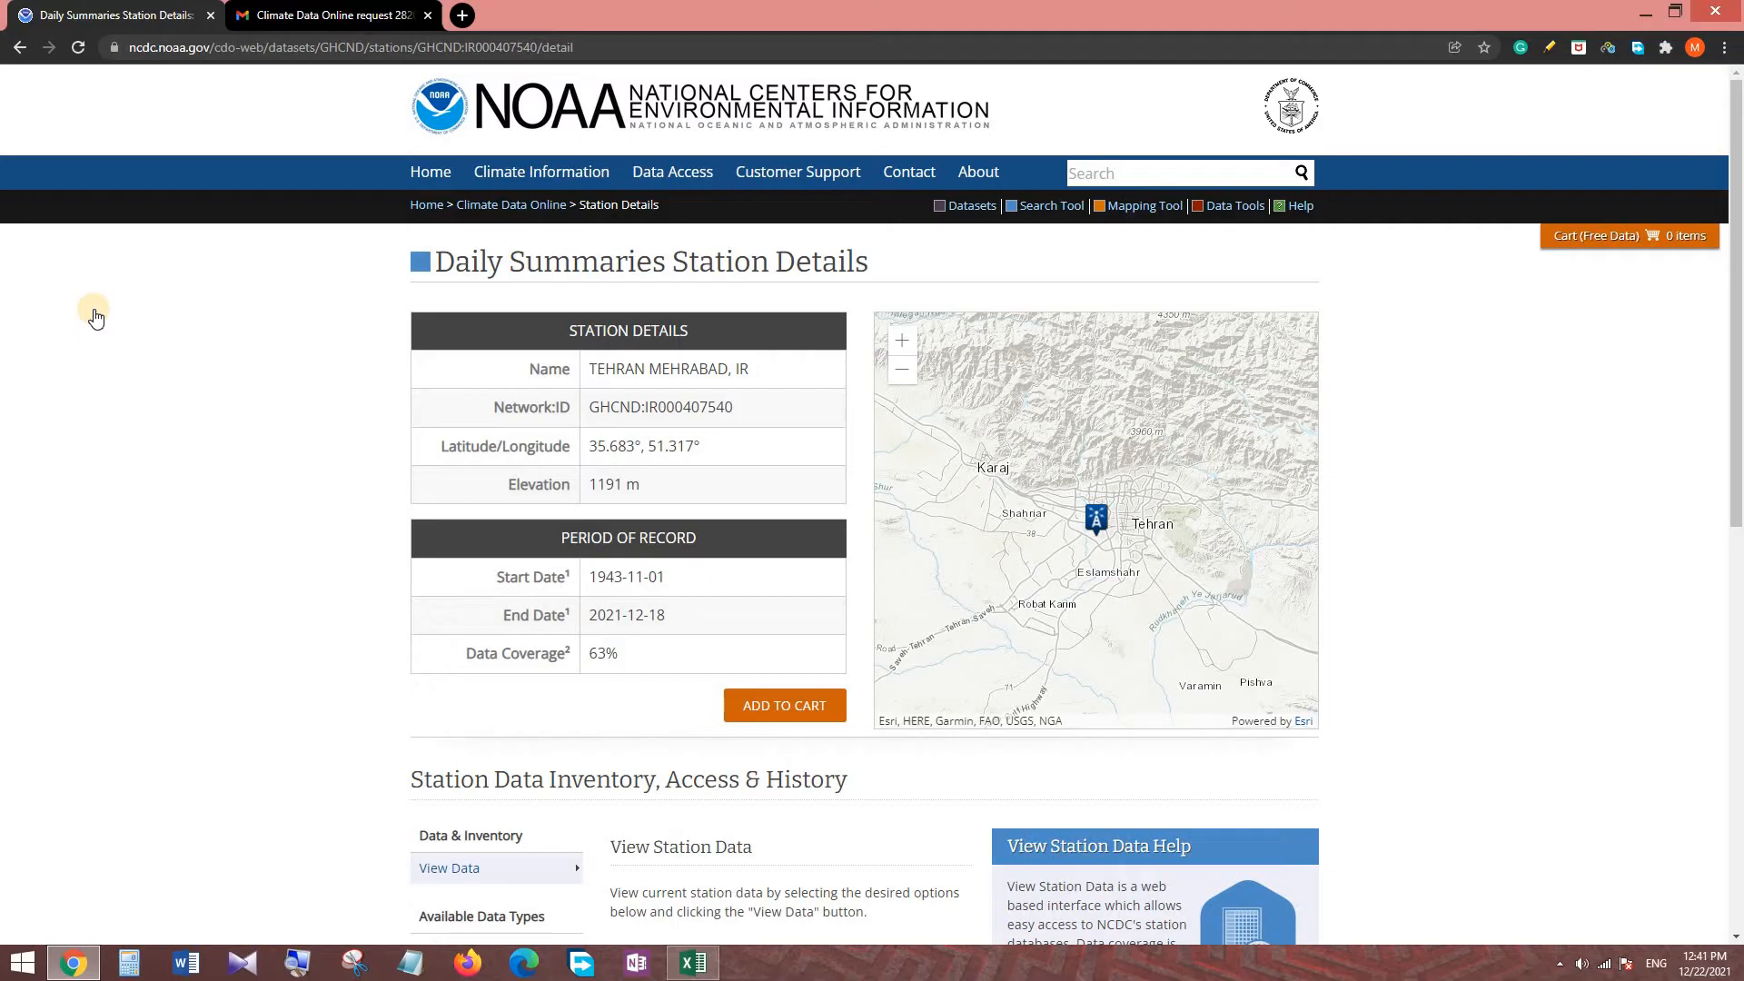
scroll(246, 517, down, 4)
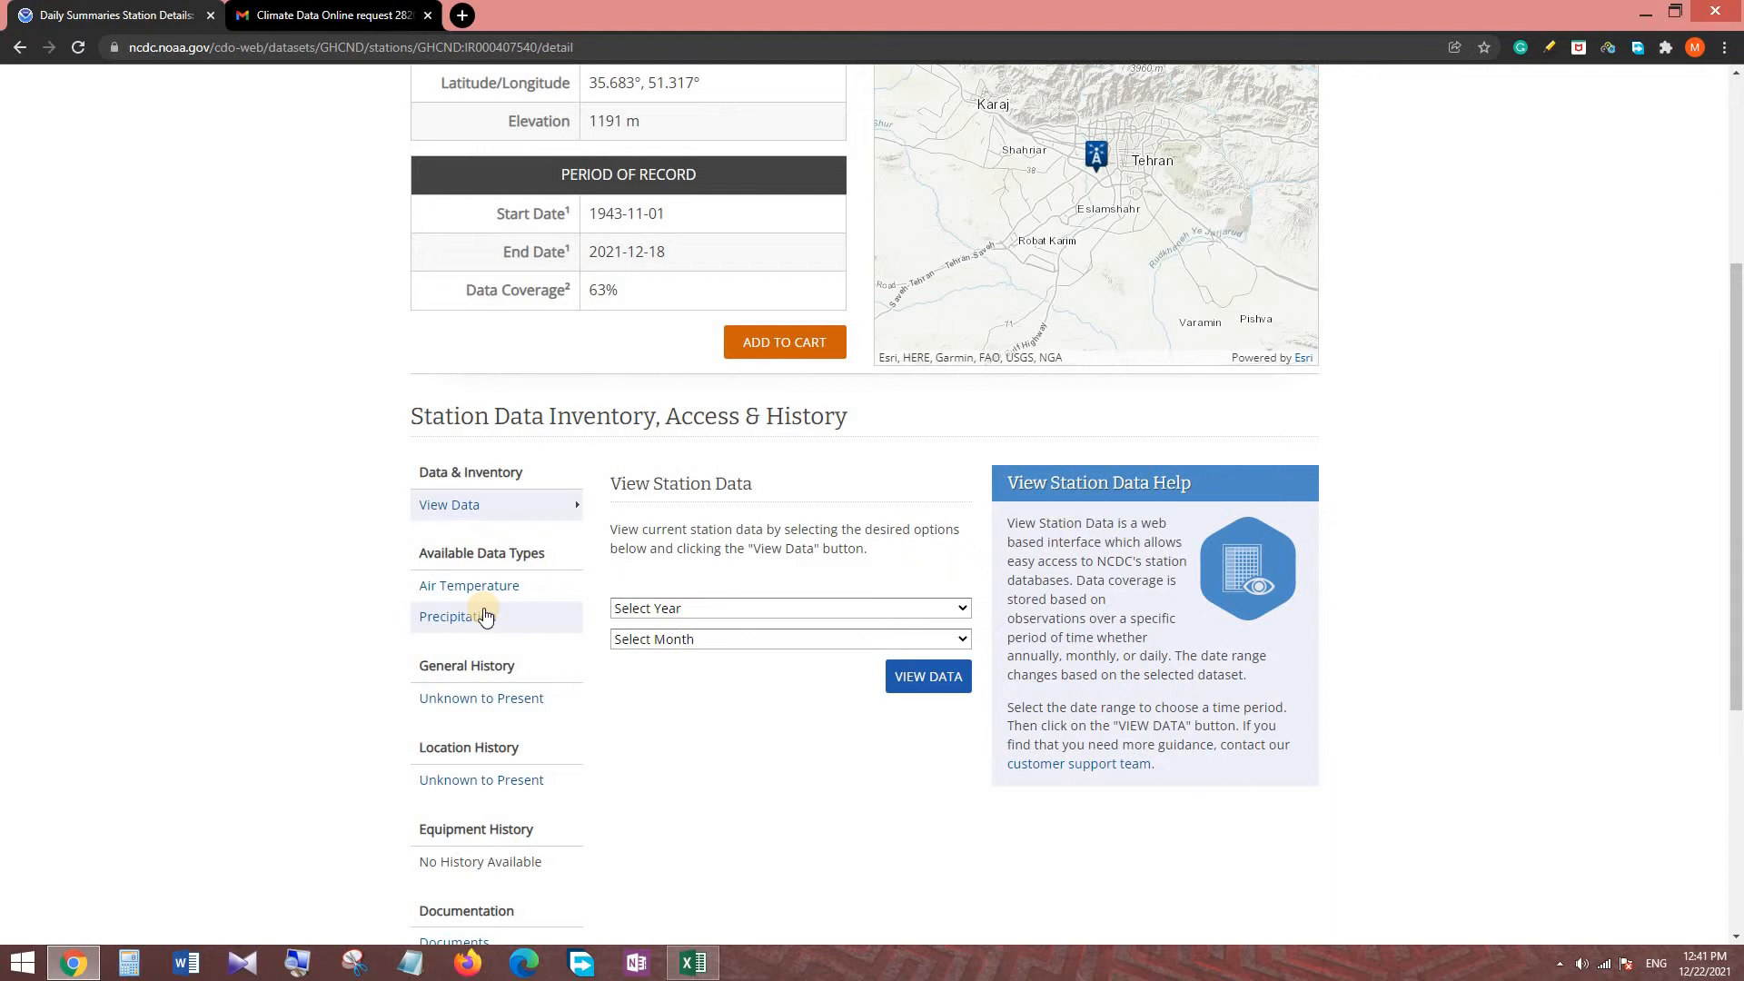
click(813, 352)
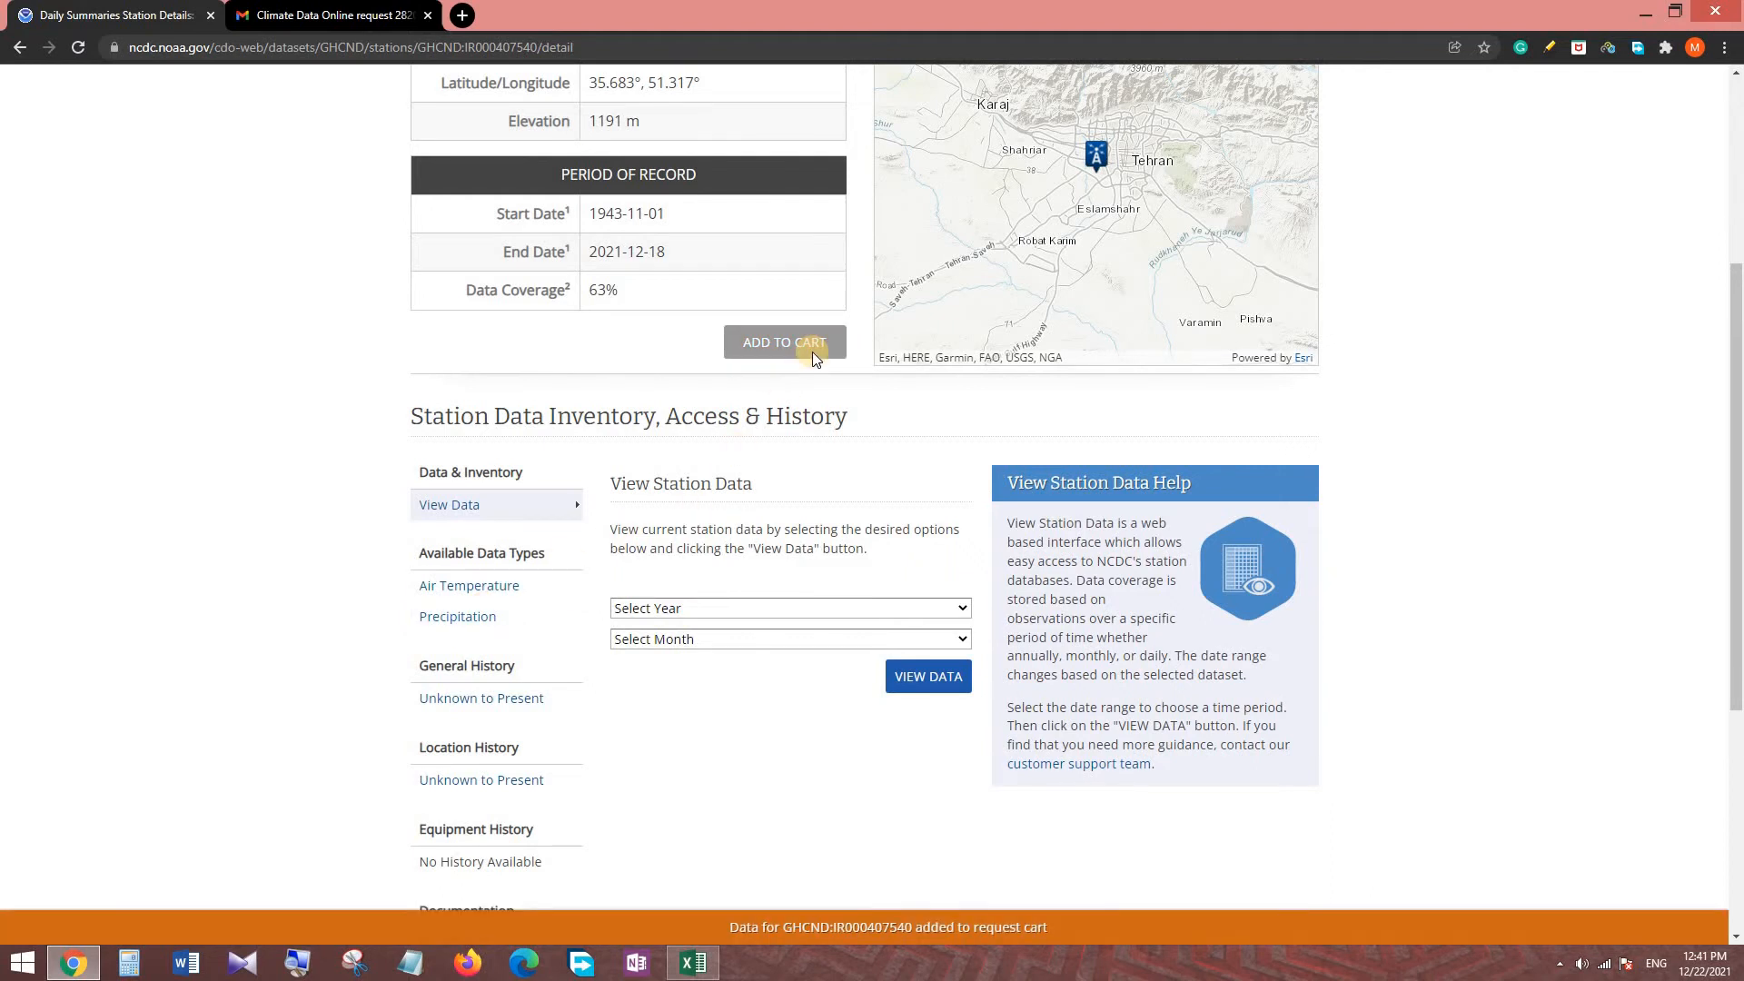
- Open the cart, choose Custom GHCN-Daily CSV as the output format, and continue to the custom options
scroll(1222, 491, up, 4)
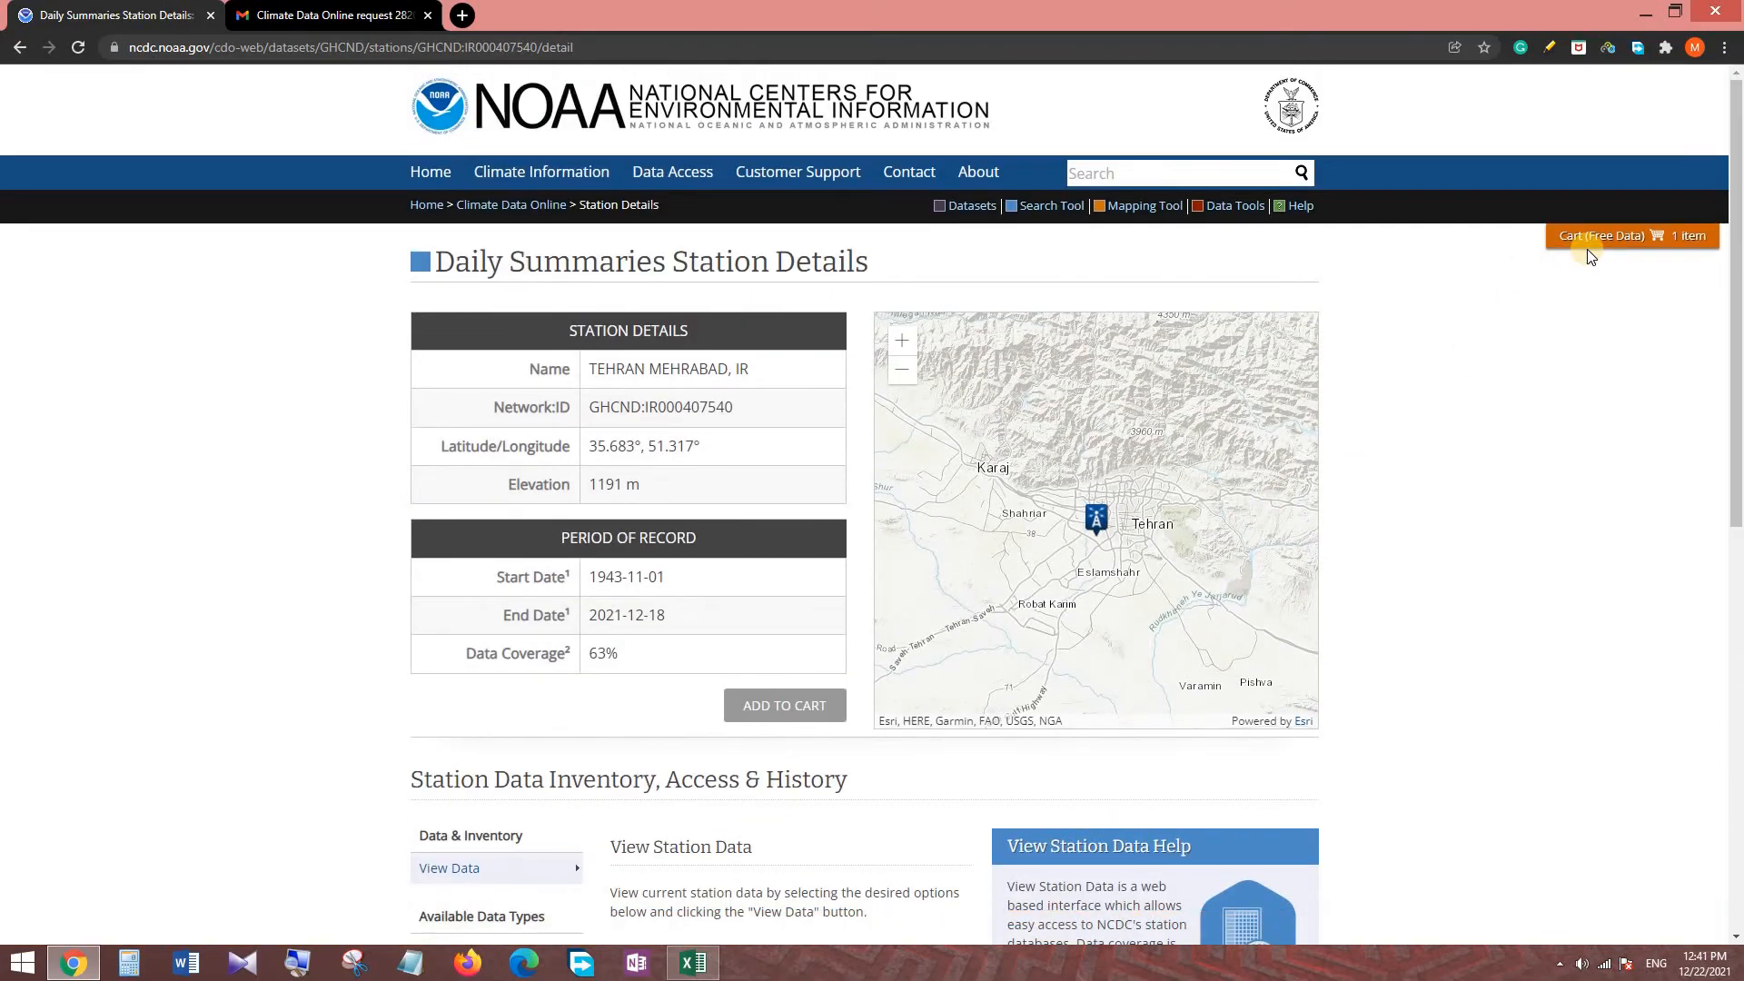
click(1585, 246)
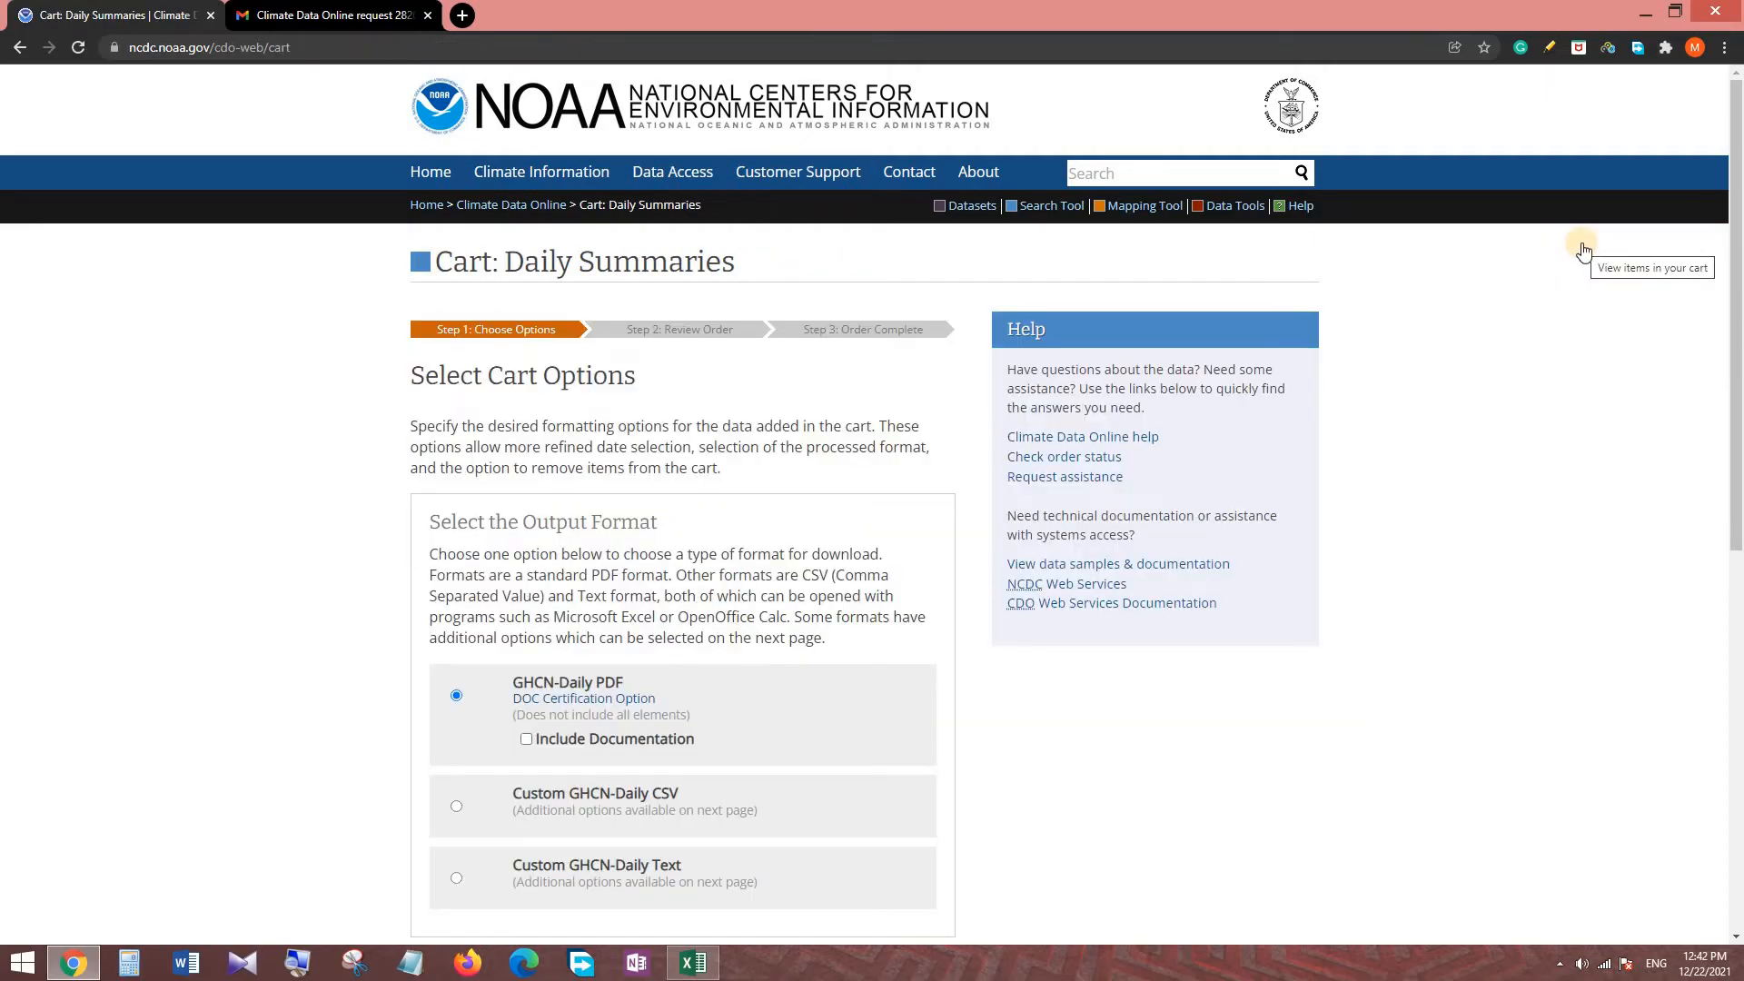
scroll(1068, 536, down, 3)
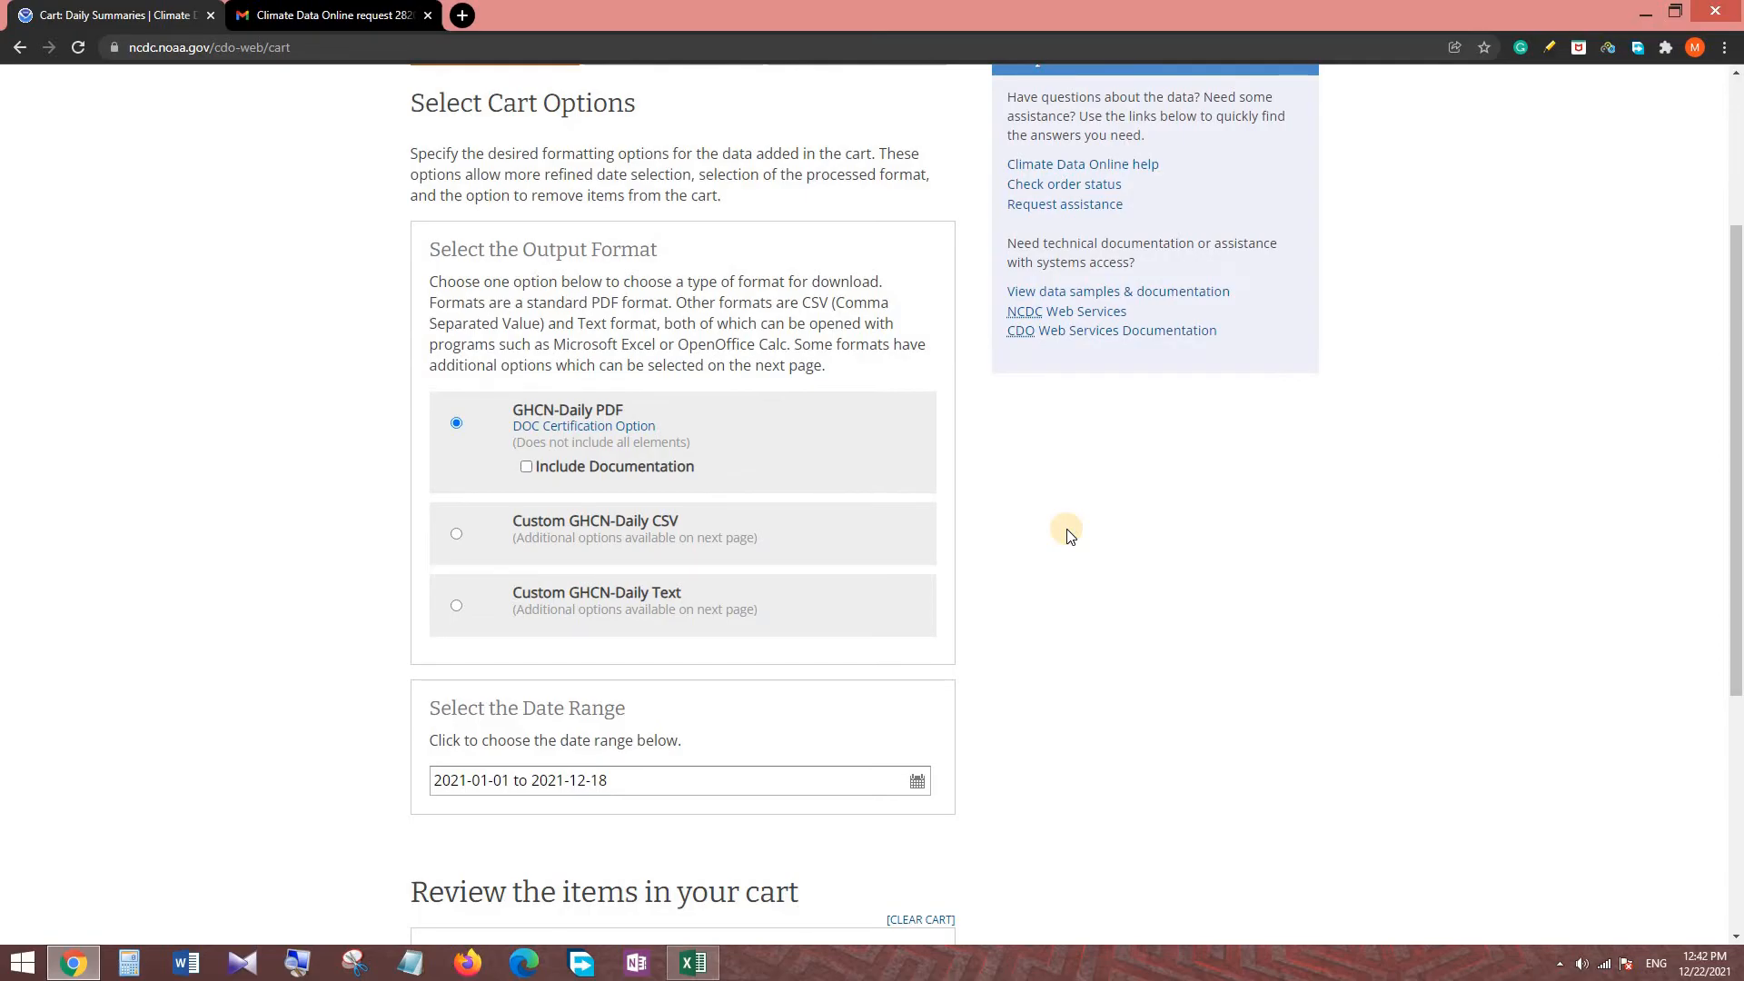
click(495, 522)
scroll(510, 565, down, 4)
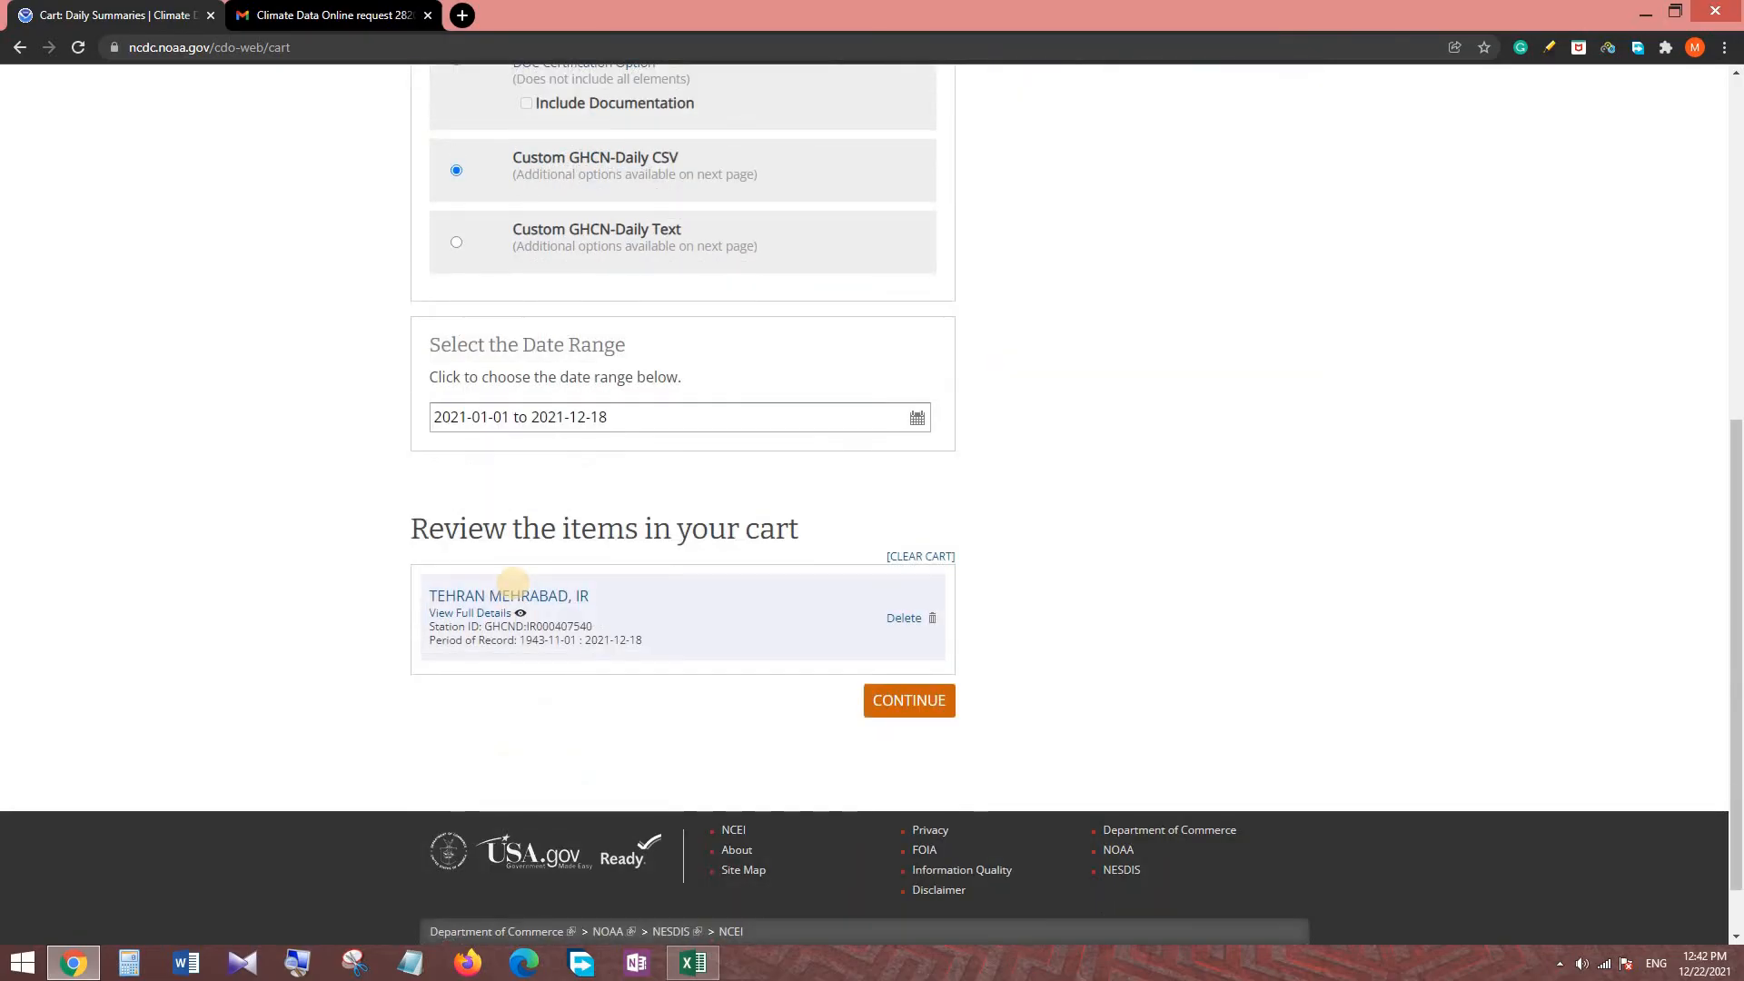
click(897, 702)
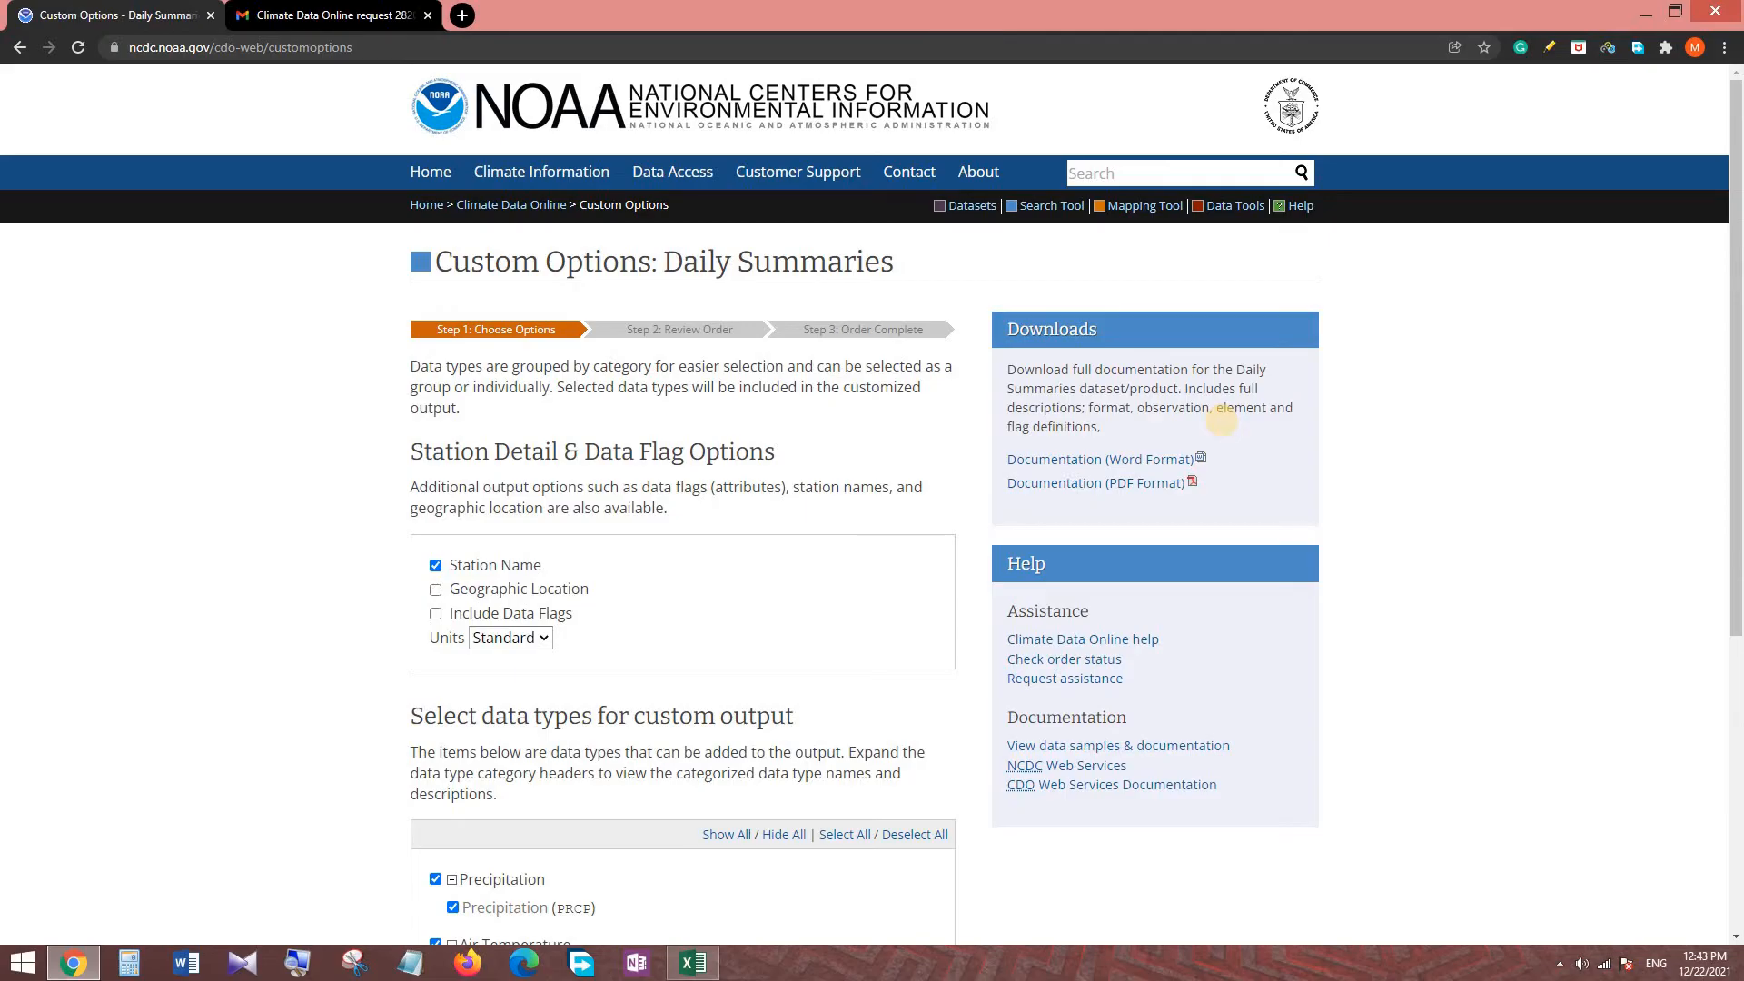
- Include Geographic Location and Data Flags in the output and set the units to Metric
click(553, 589)
click(490, 638)
click(491, 679)
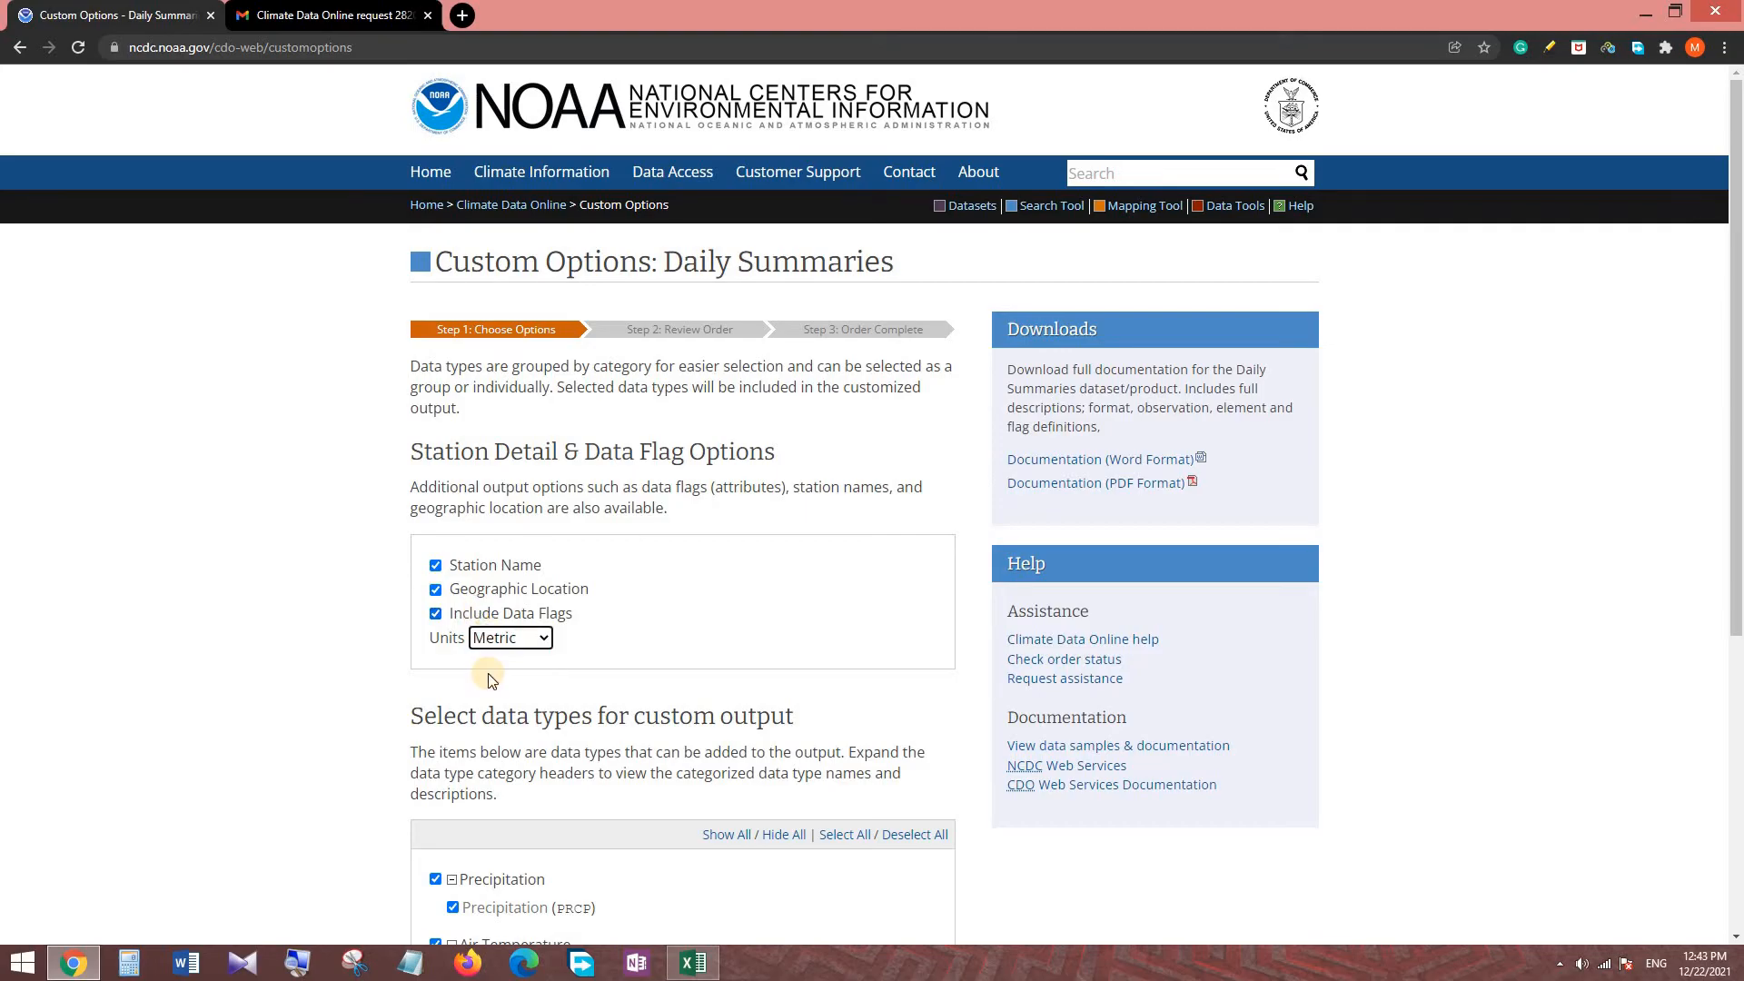
- Keep the Precipitation and Air Temperature data types selected for the custom output and continue to the order review
scroll(488, 680, down, 3)
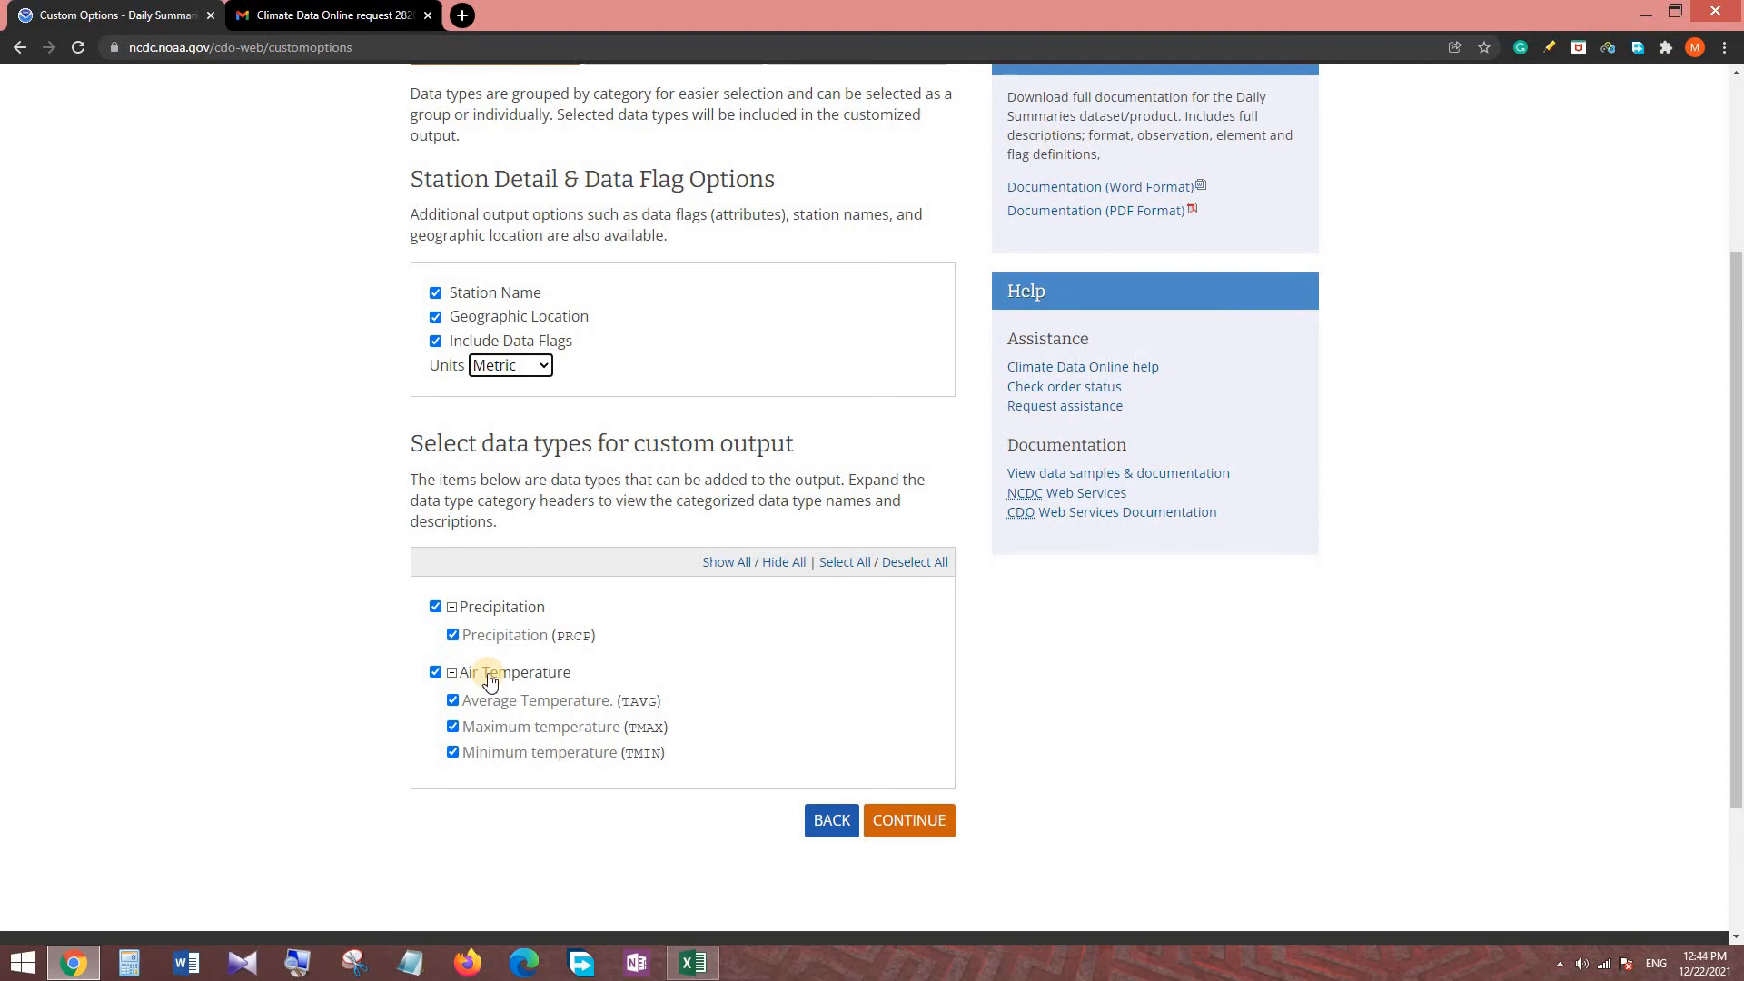
click(438, 606)
click(433, 675)
click(433, 674)
click(910, 820)
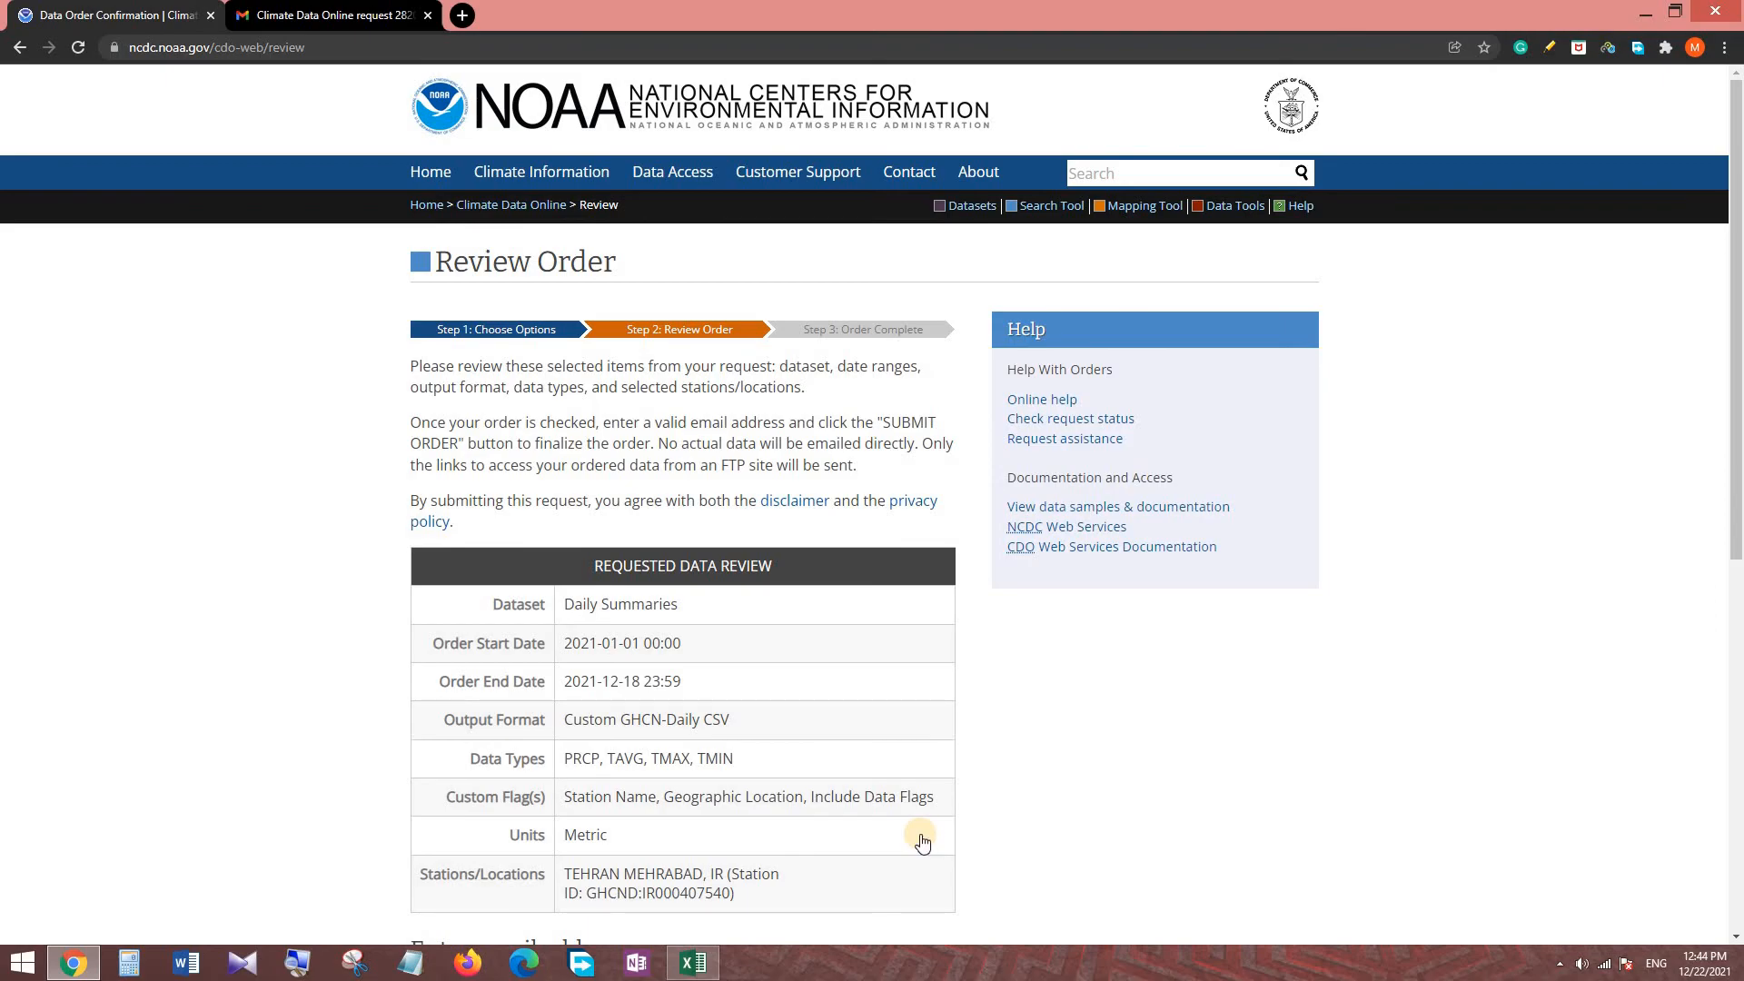
- Look over the order and its email fields, switch to the order-complete message in Gmail, and download the ordered CSV file
scroll(922, 842, down, 6)
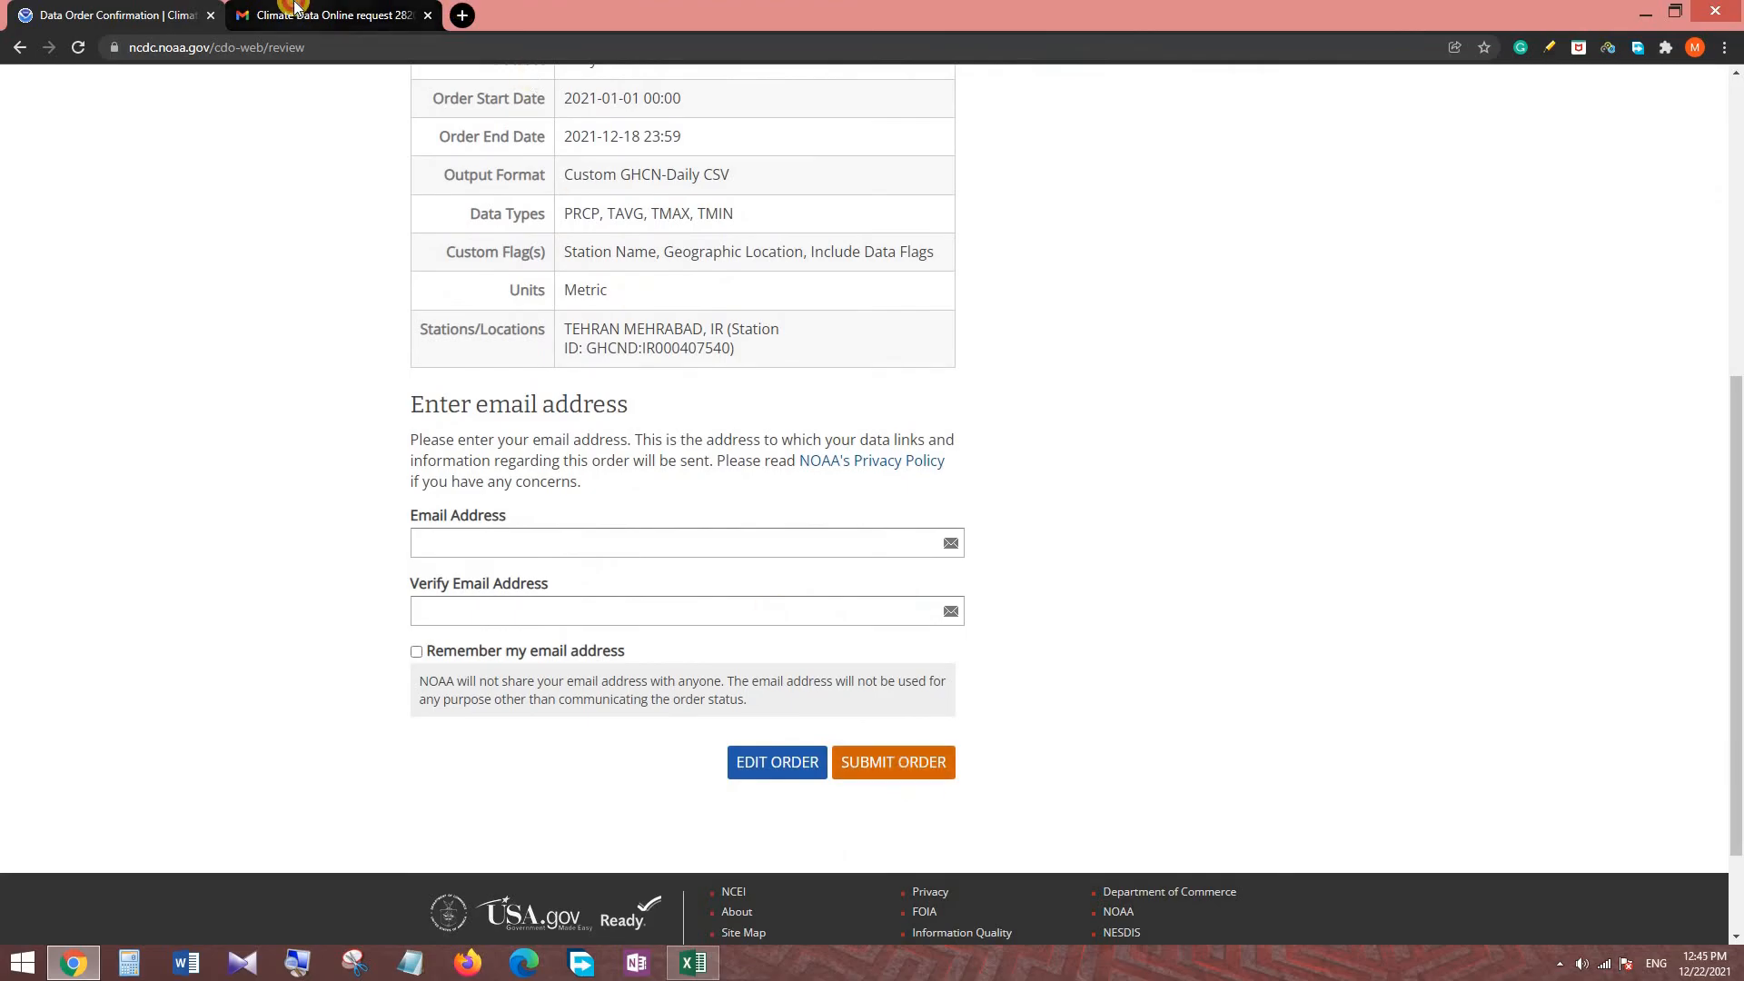
click(331, 15)
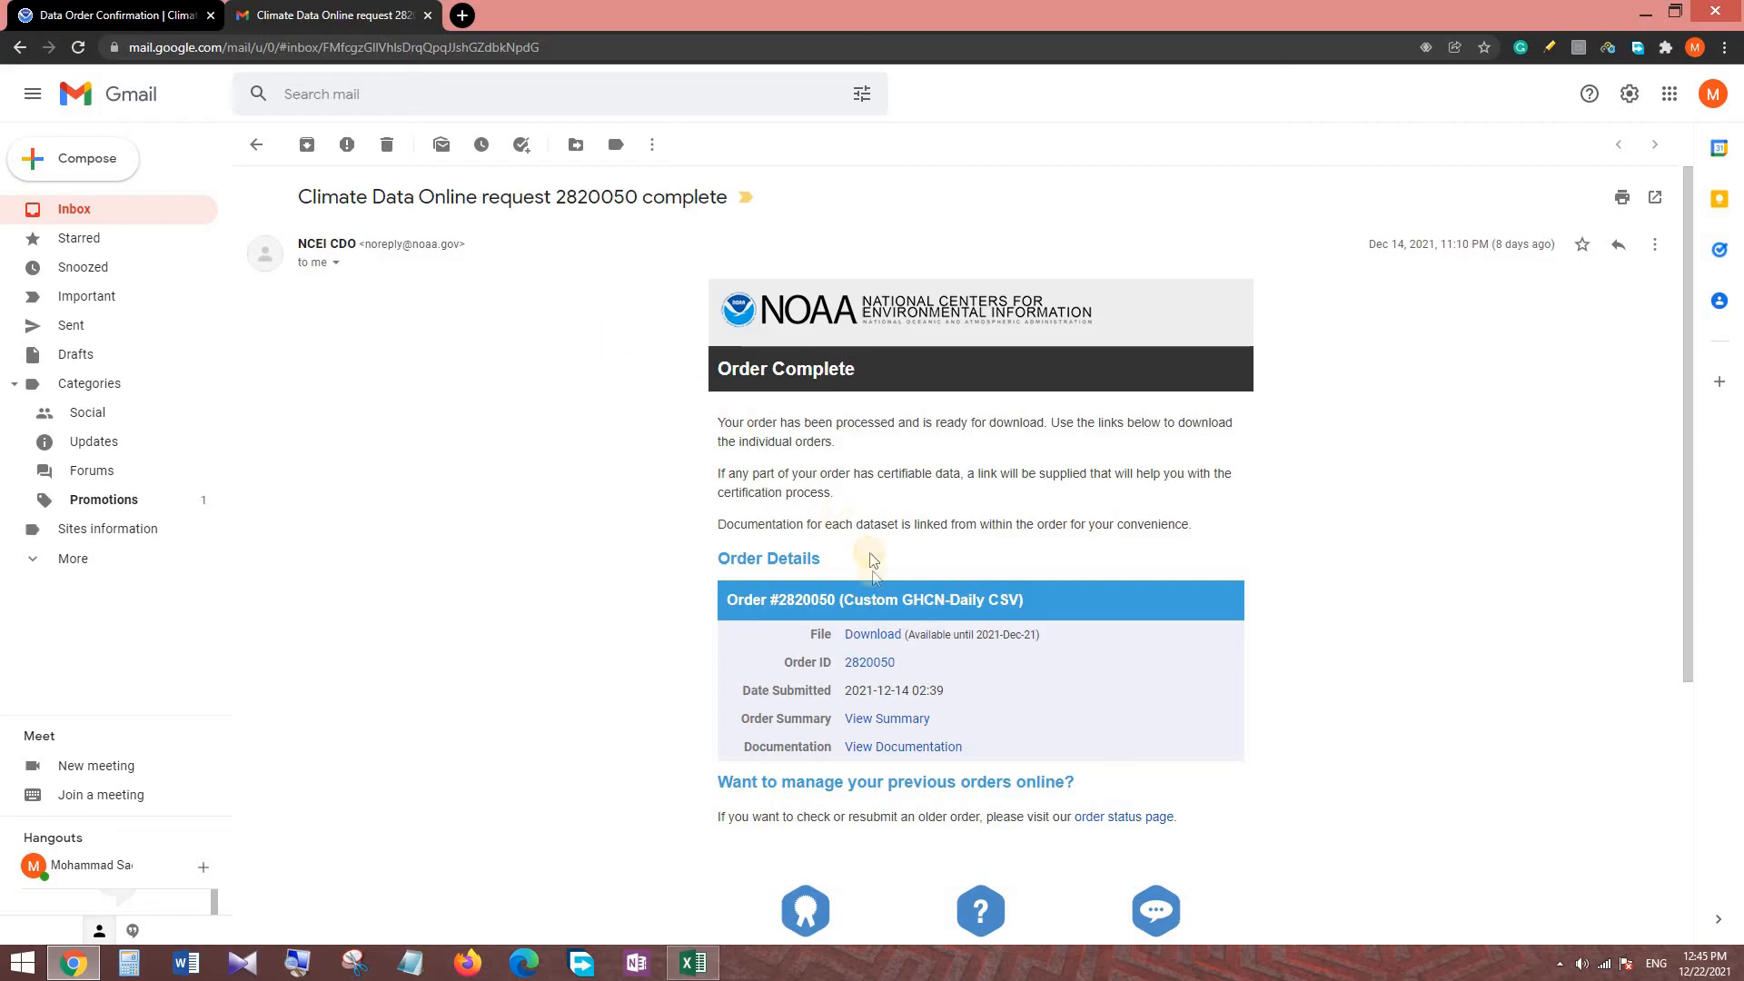
click(872, 635)
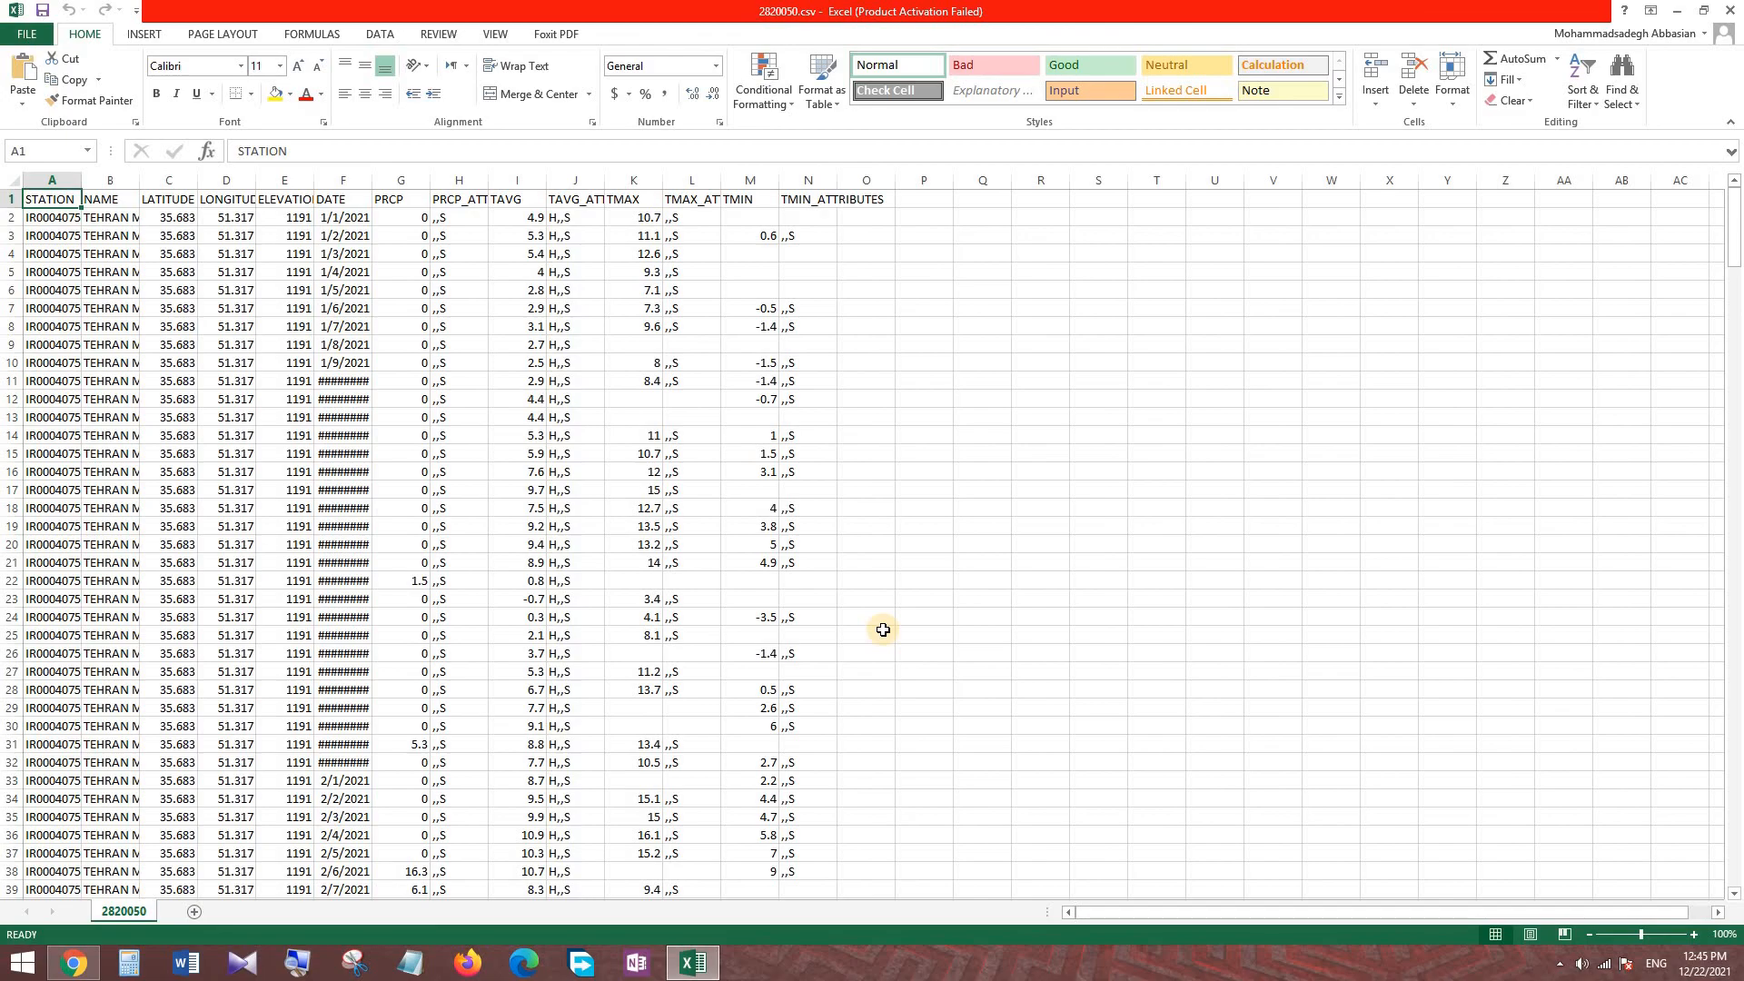